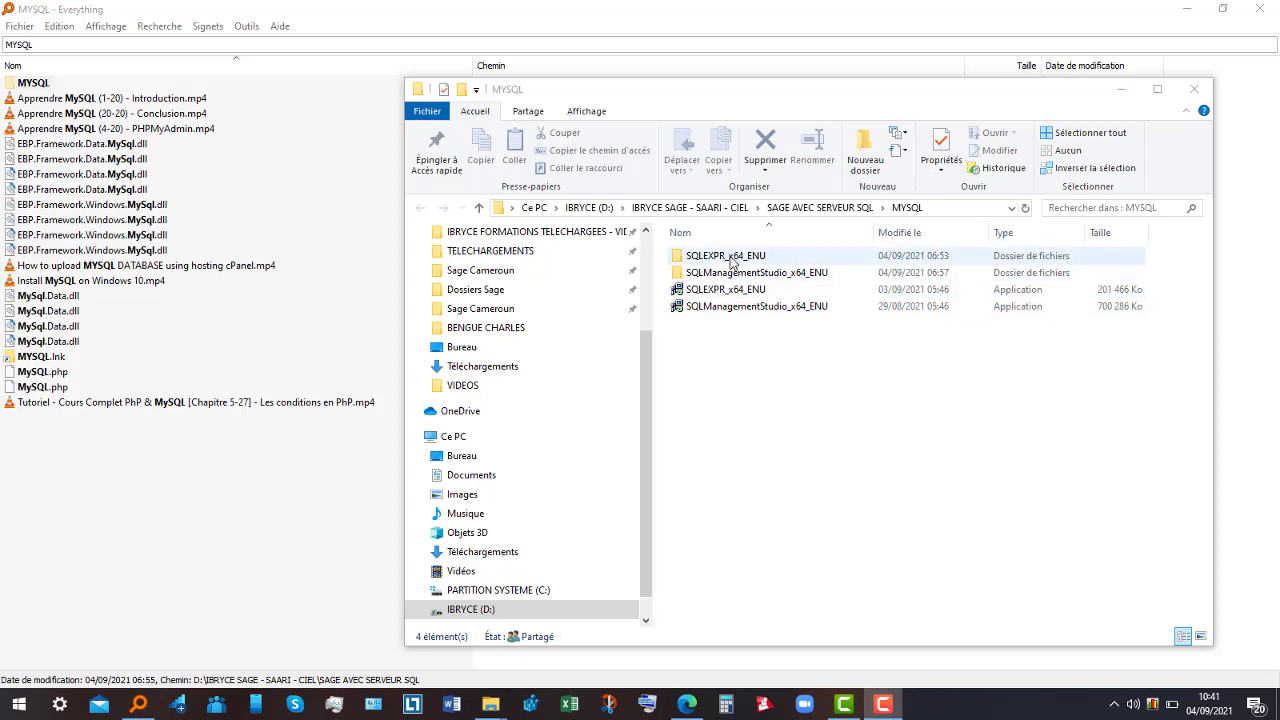
- Open the SQLEXPR_x64_ENU folder in File Explorer
{"action": "left_click", "coordinate": [733, 262]}
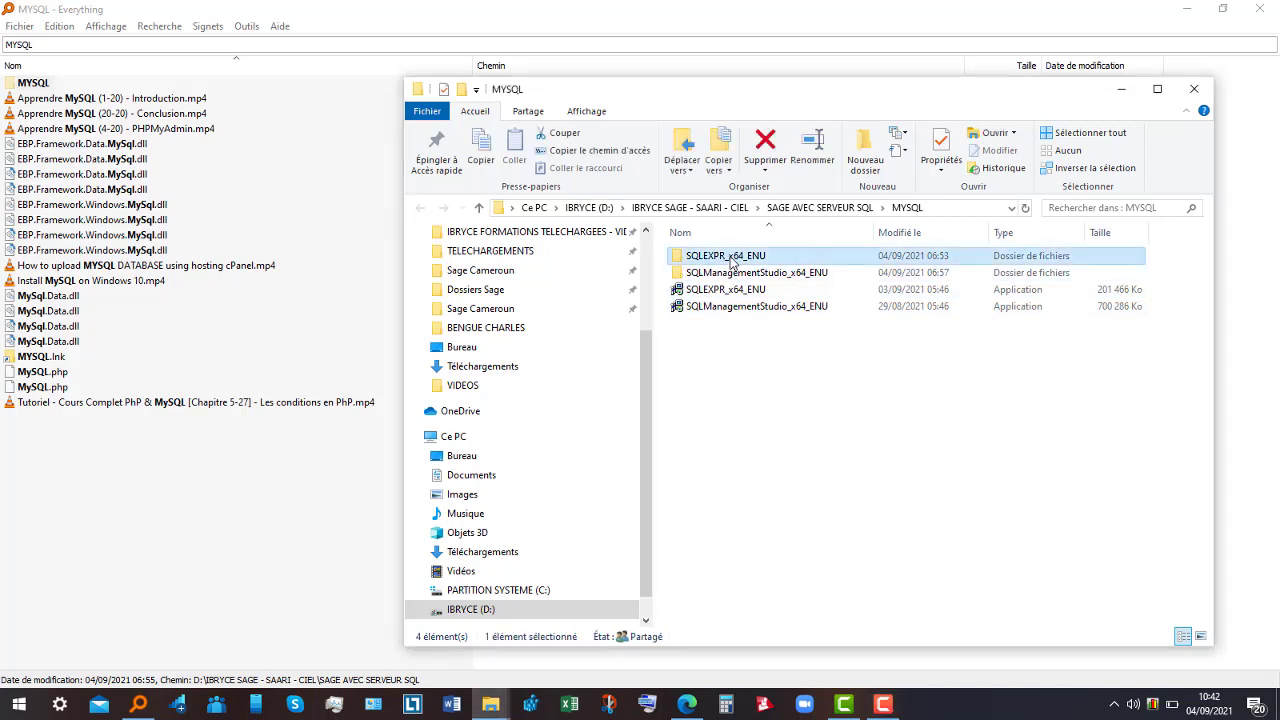
{"action": "right_click", "coordinate": [733, 262]}
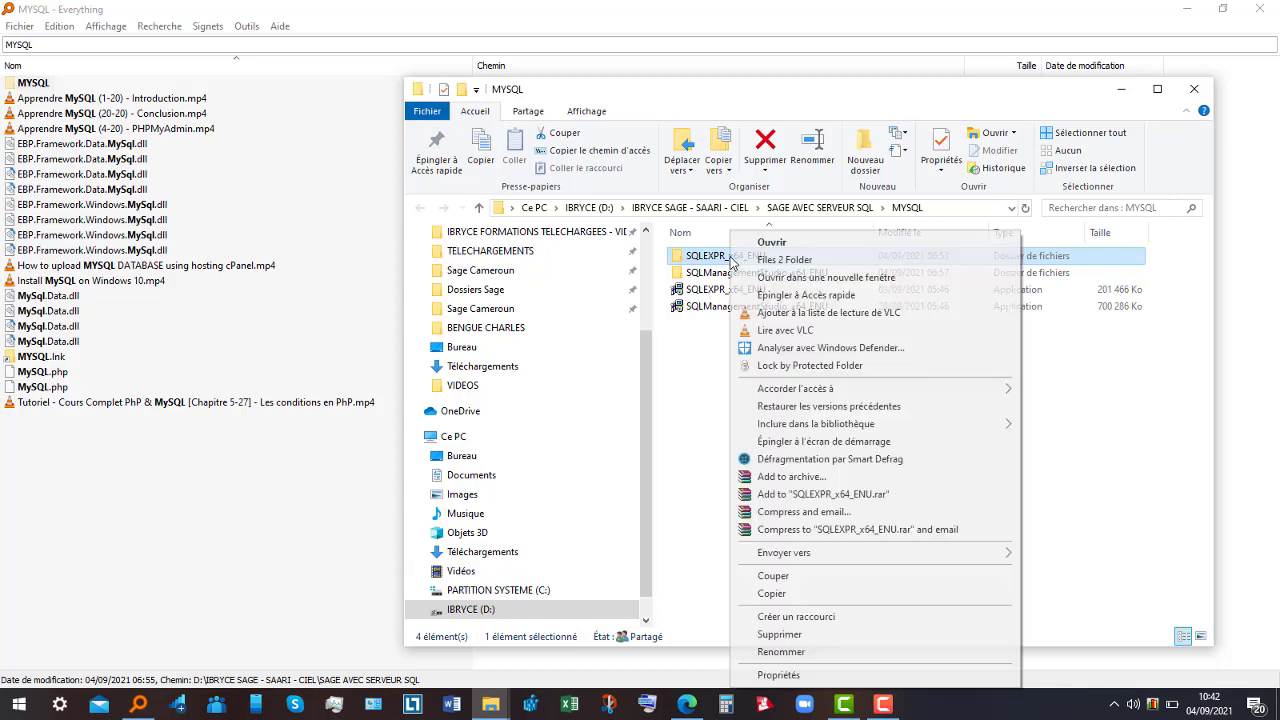
{"action": "left_click", "coordinate": [720, 262]}
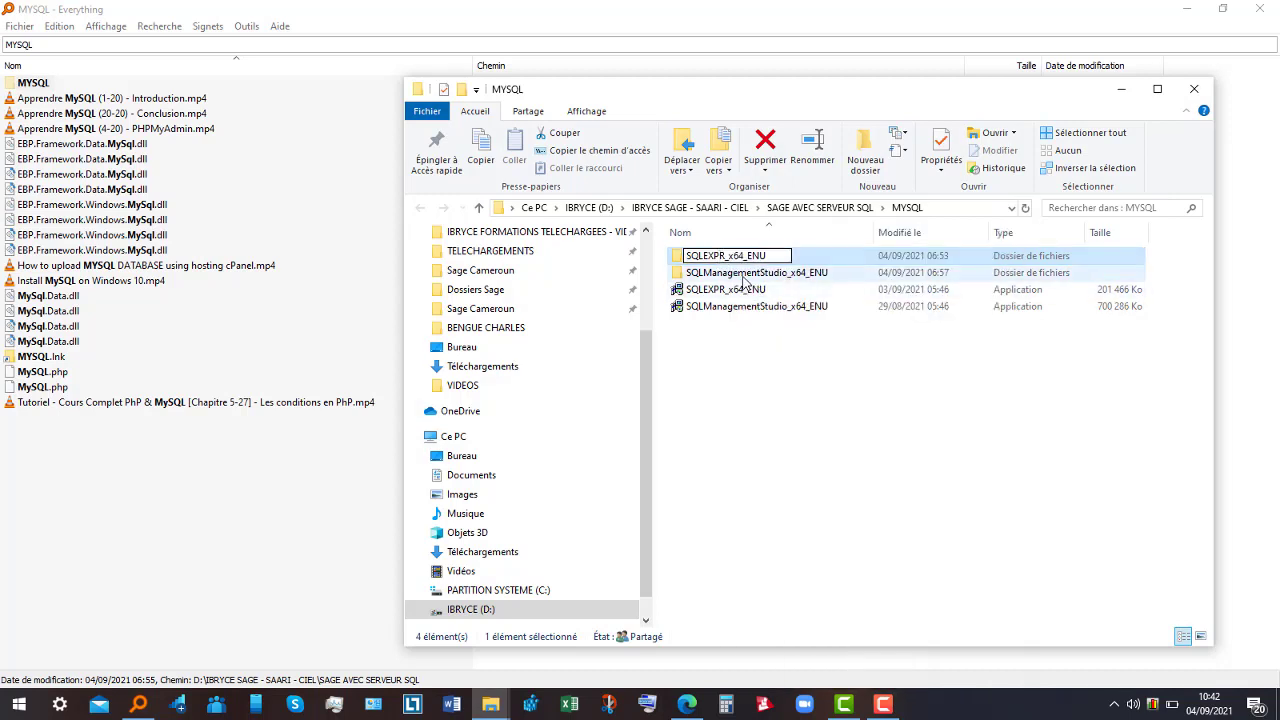
{"action": "left_click", "coordinate": [743, 276]}
{"action": "left_click", "coordinate": [740, 258]}
{"action": "double_click", "coordinate": [740, 258]}
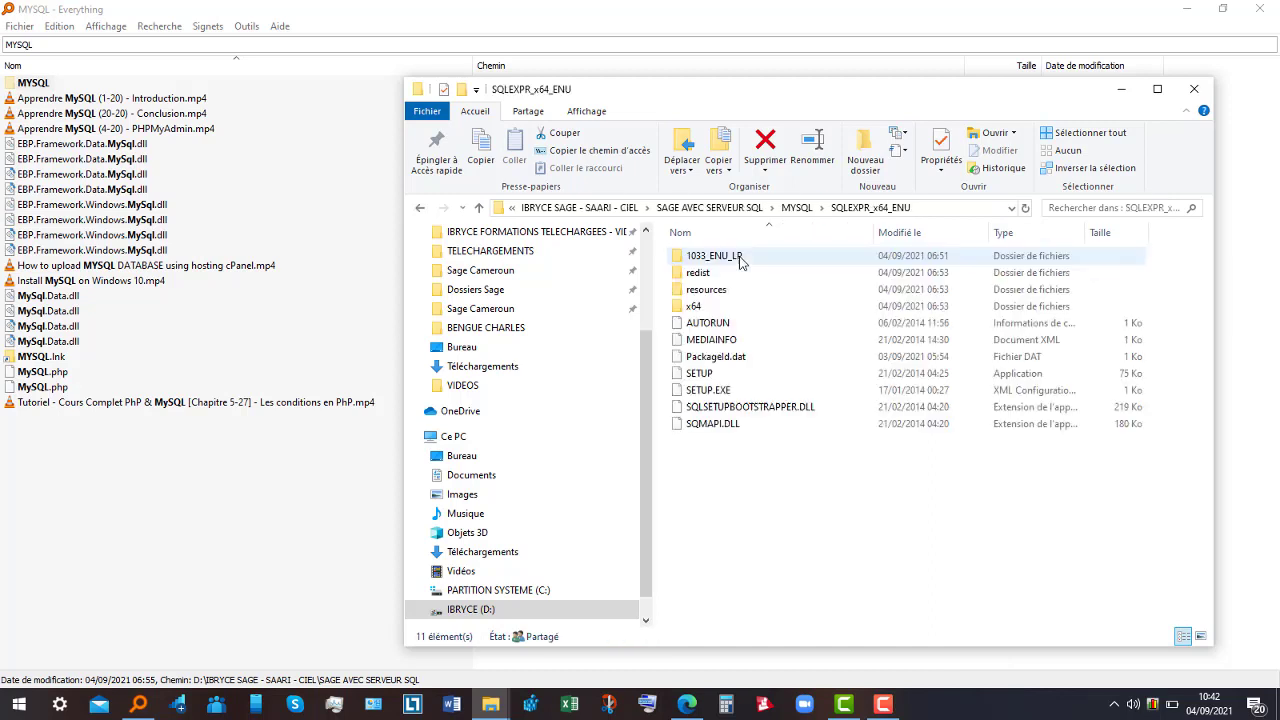
- Run the SETUP program as administrator ('Exécuter en tant qu'administrateur') and confirm
{"action": "double_click", "coordinate": [729, 380]}
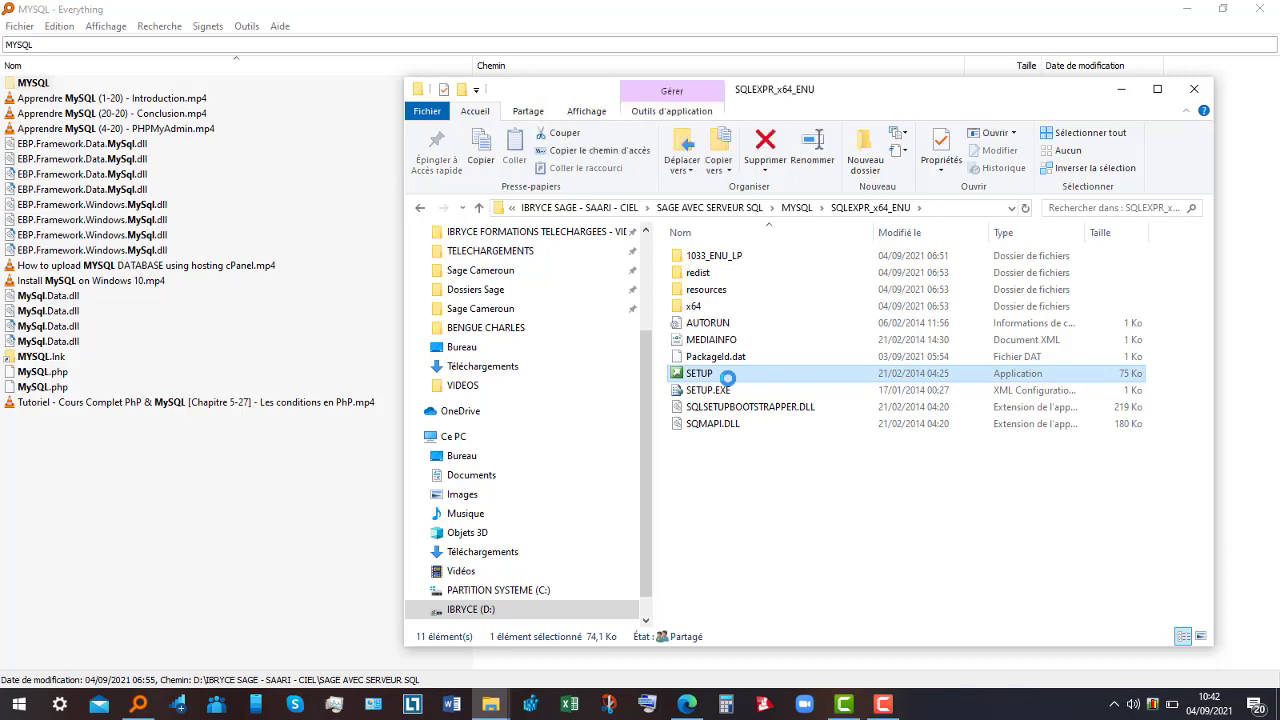
{"action": "right_click", "coordinate": [727, 378]}
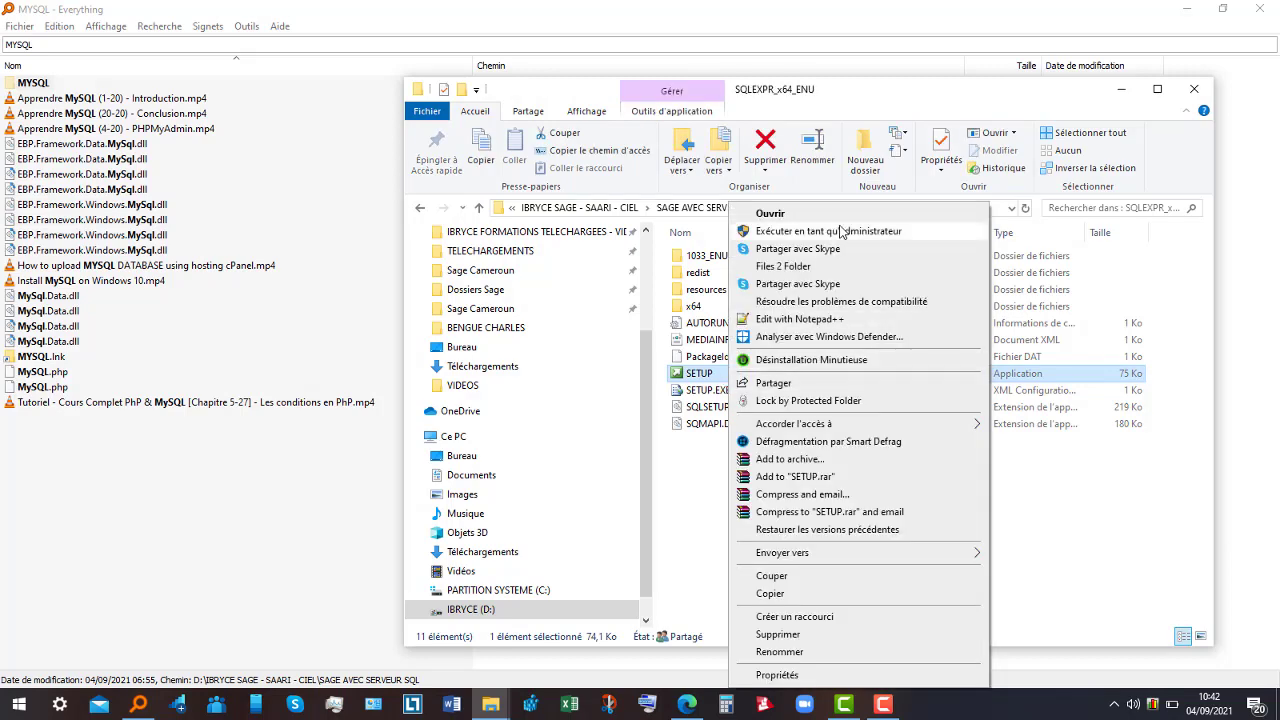
{"action": "left_click", "coordinate": [840, 231]}
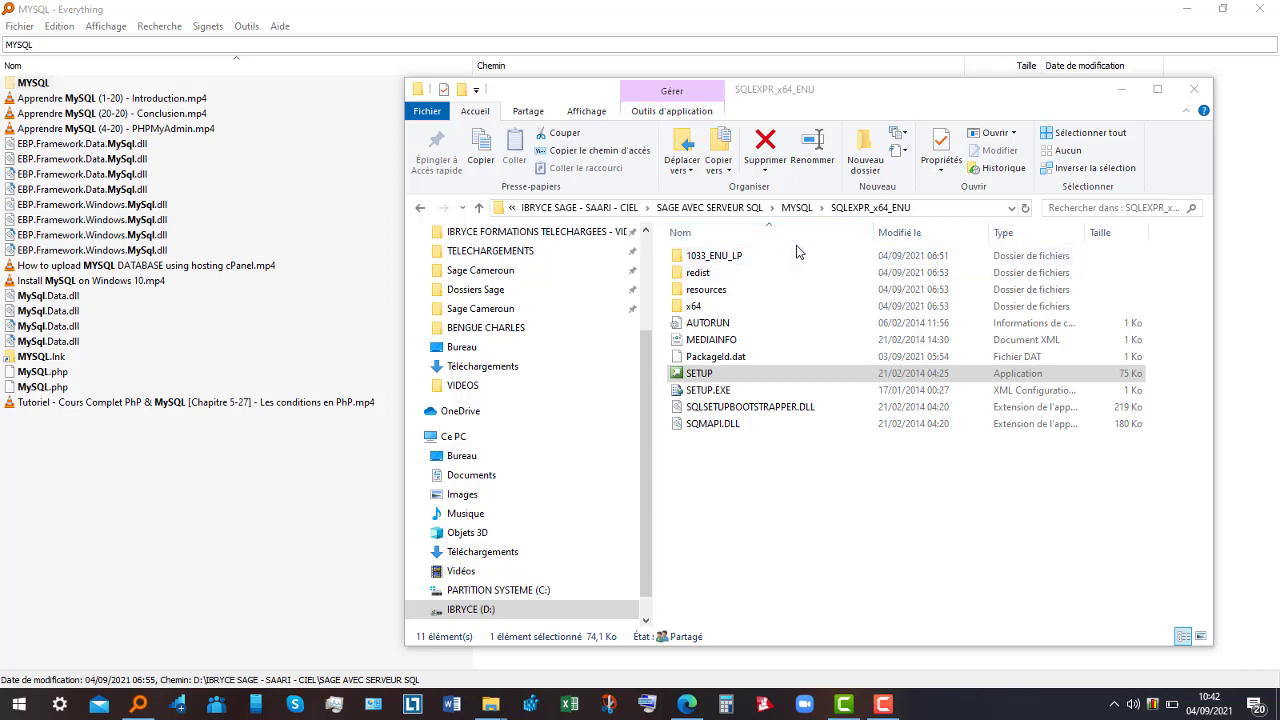
{"action": "left_click", "coordinate": [883, 704]}
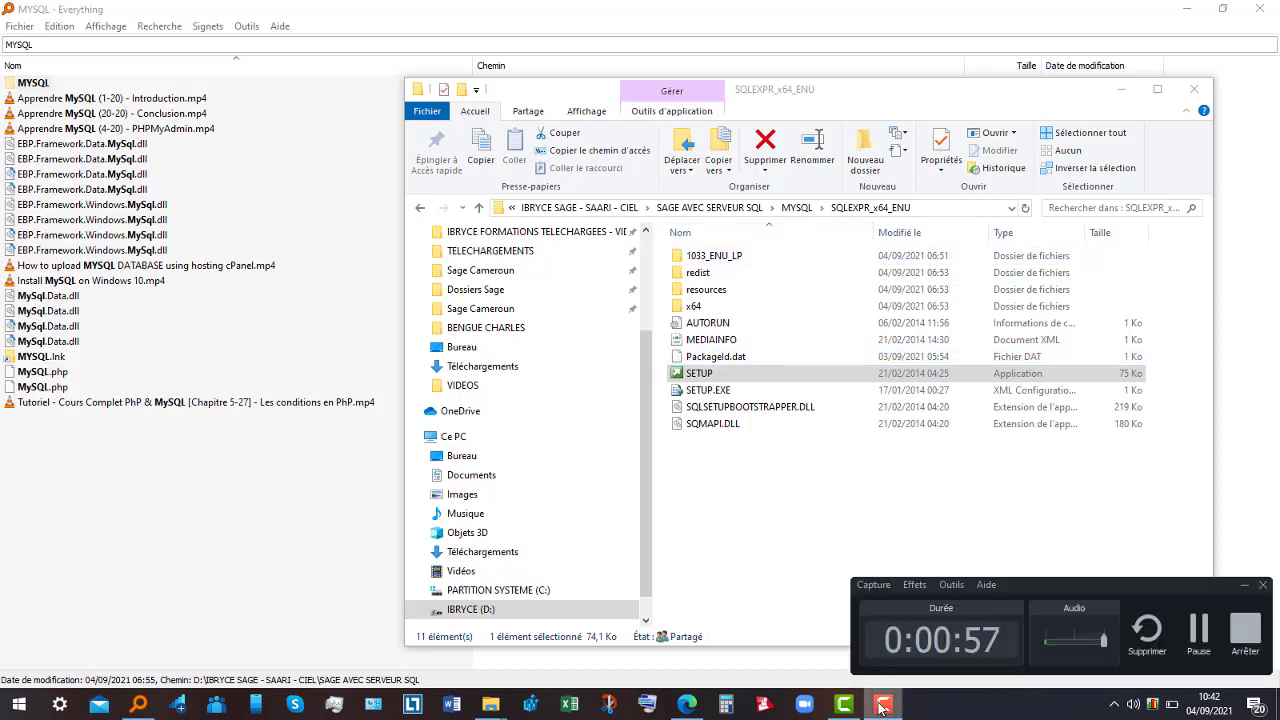
{"action": "left_click", "coordinate": [1199, 637]}
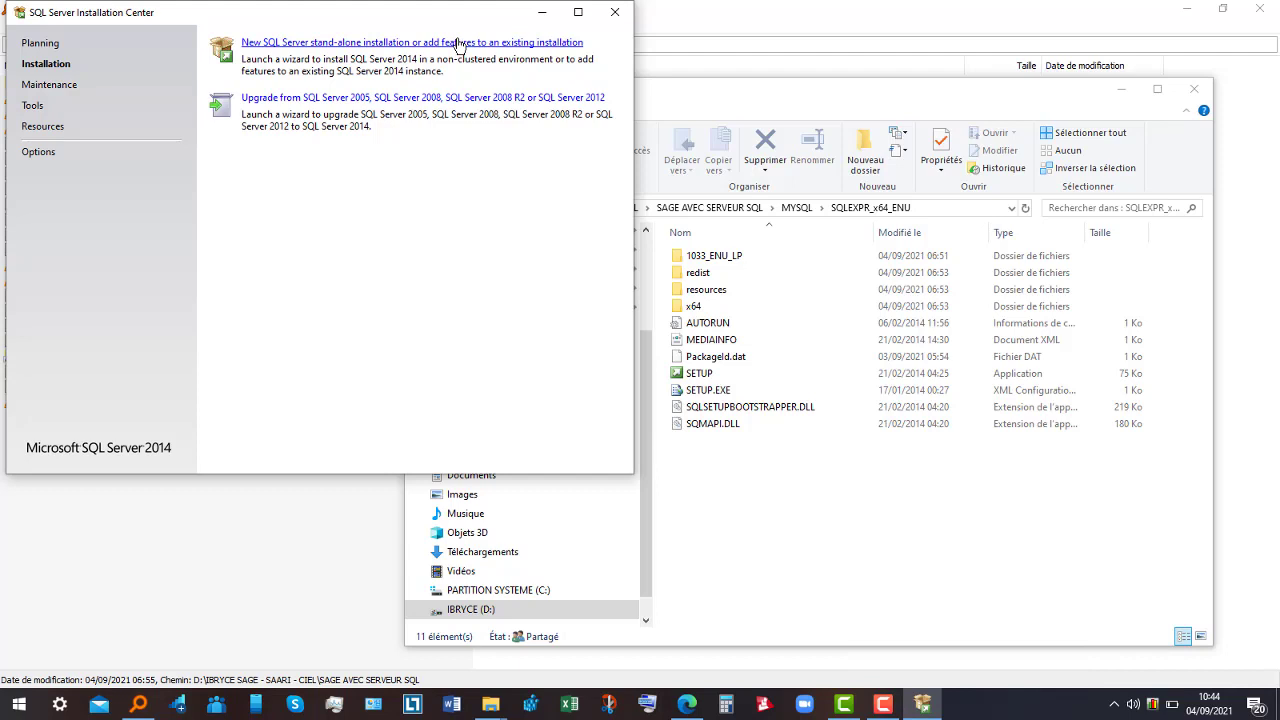
- Start a new stand-alone SQL Server installation and accept the license terms
{"action": "left_click", "coordinate": [459, 43]}
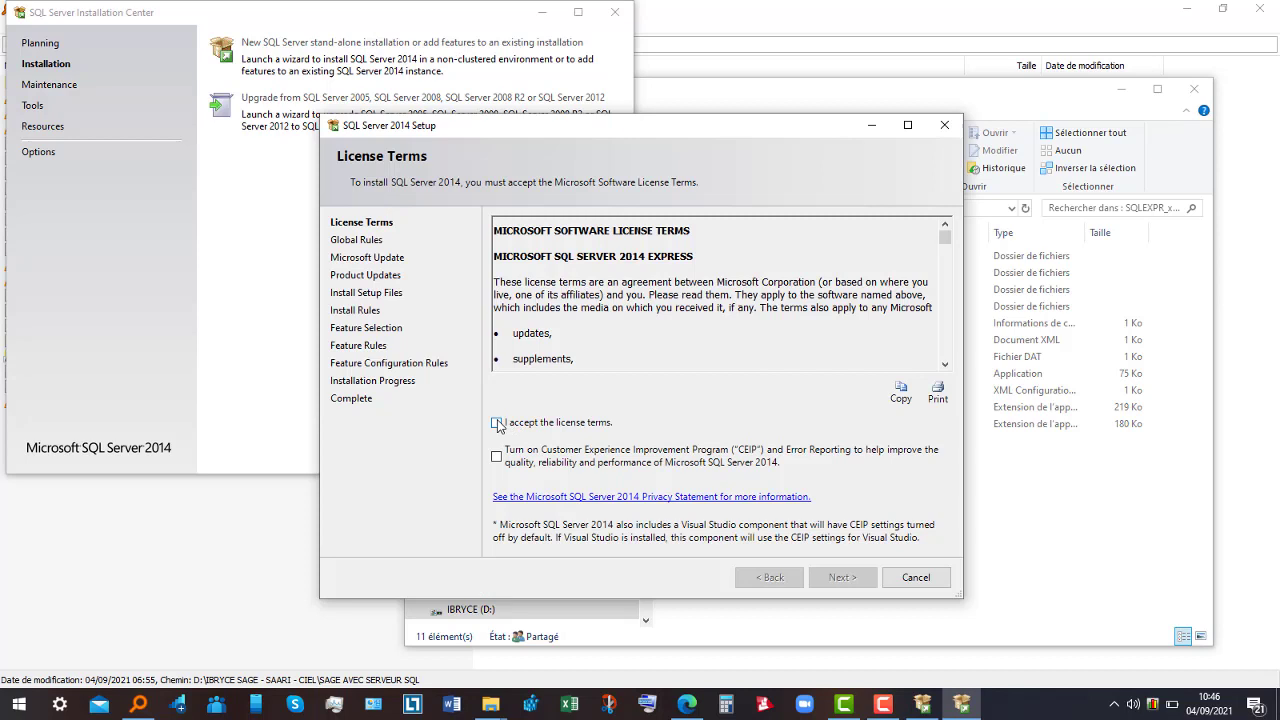
{"action": "left_click", "coordinate": [497, 423]}
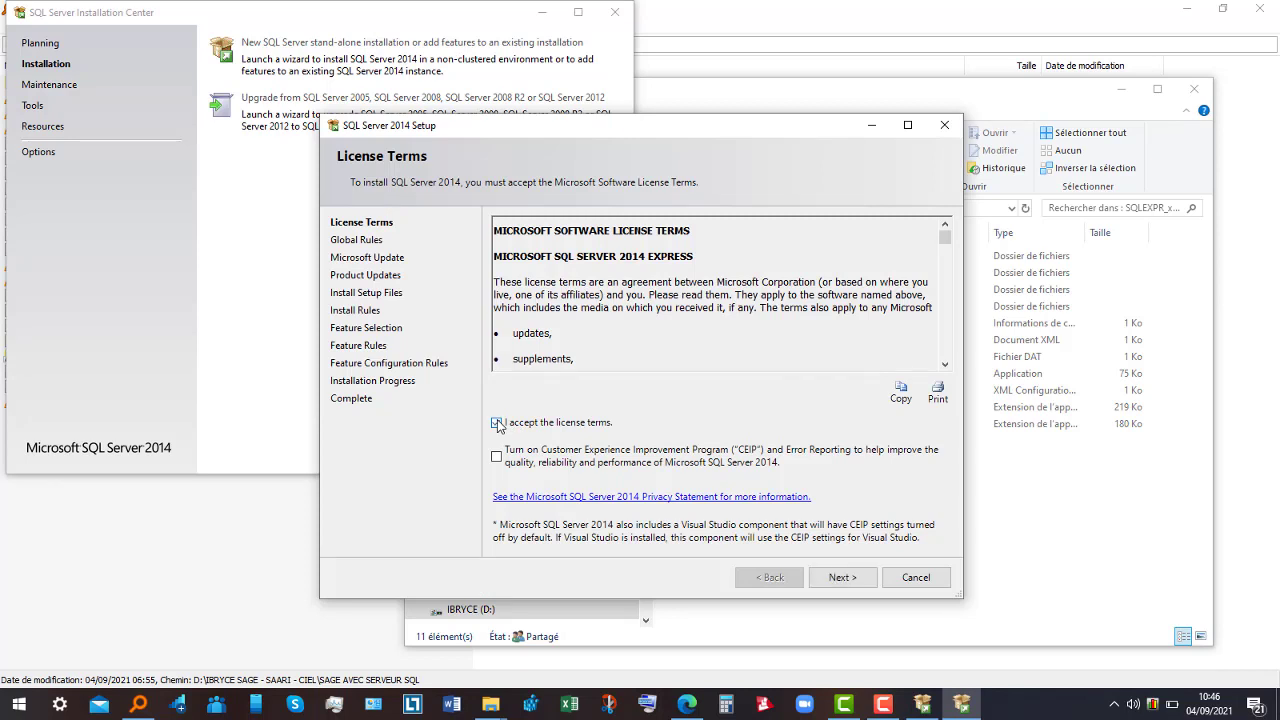
{"action": "left_click", "coordinate": [843, 578]}
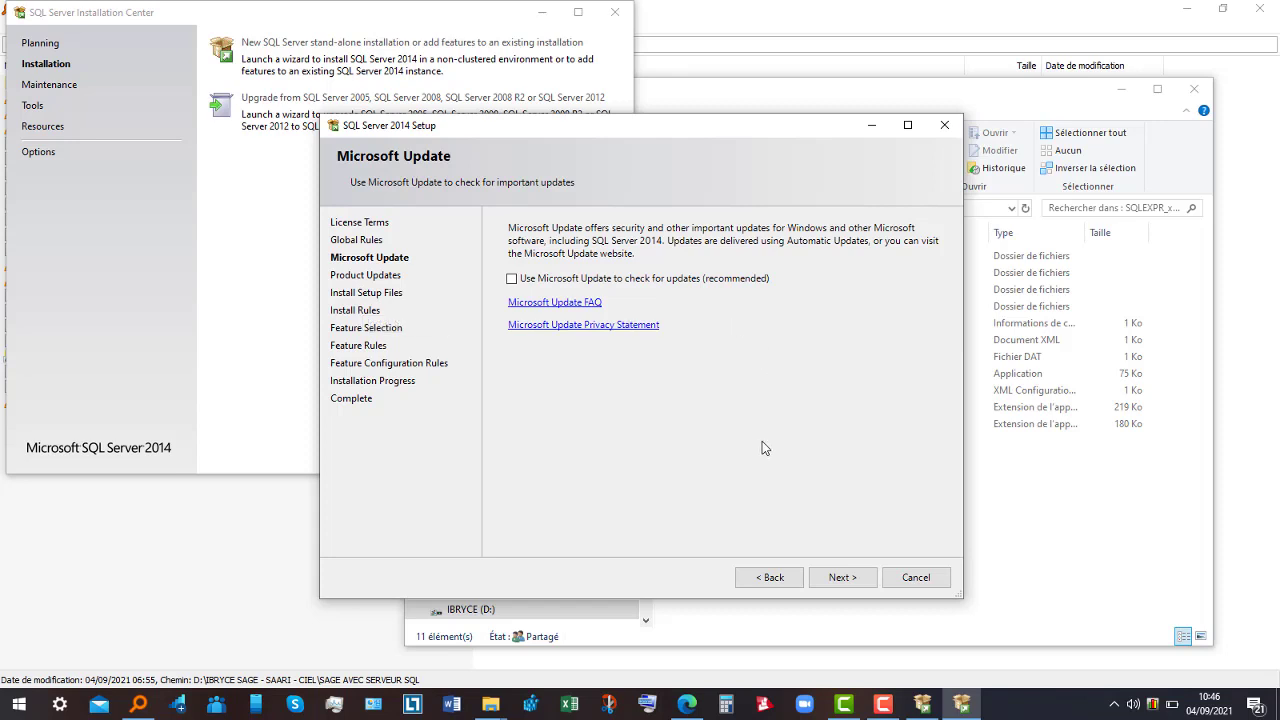
- Continue past Microsoft Update and the failed Product Updates check to reach Feature Selection
{"action": "left_click", "coordinate": [843, 578]}
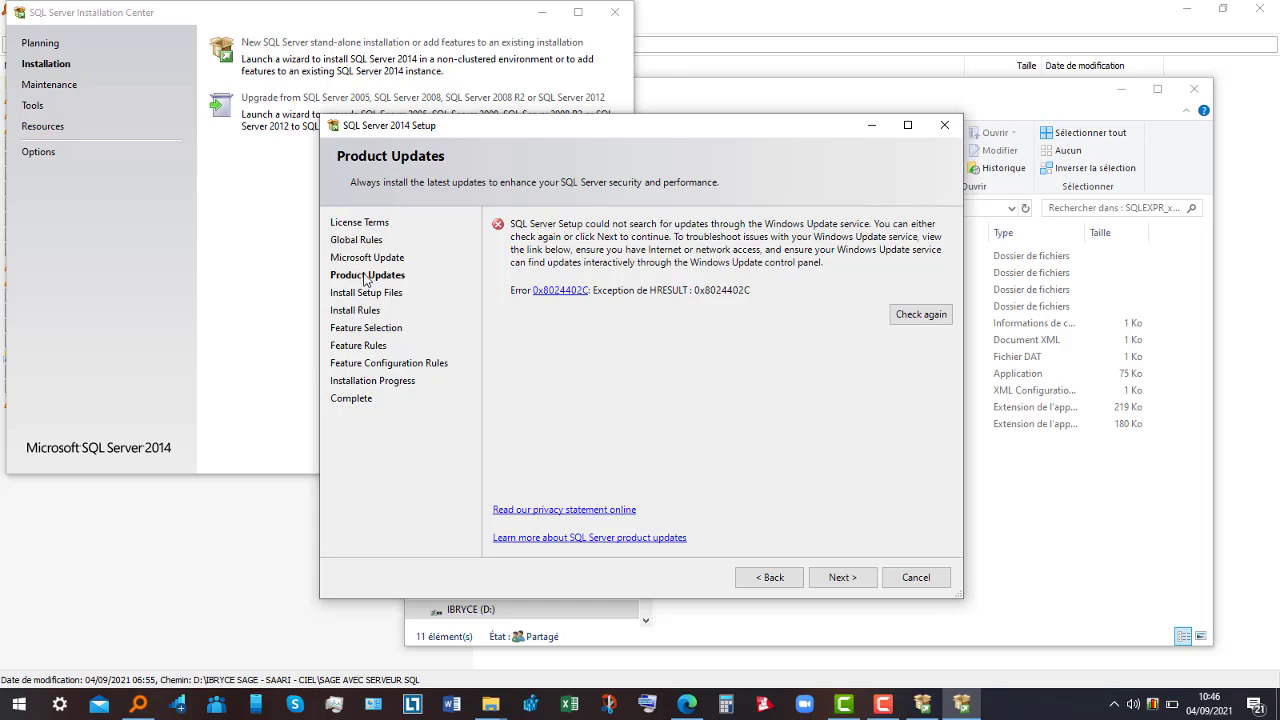
{"action": "left_click", "coordinate": [842, 578]}
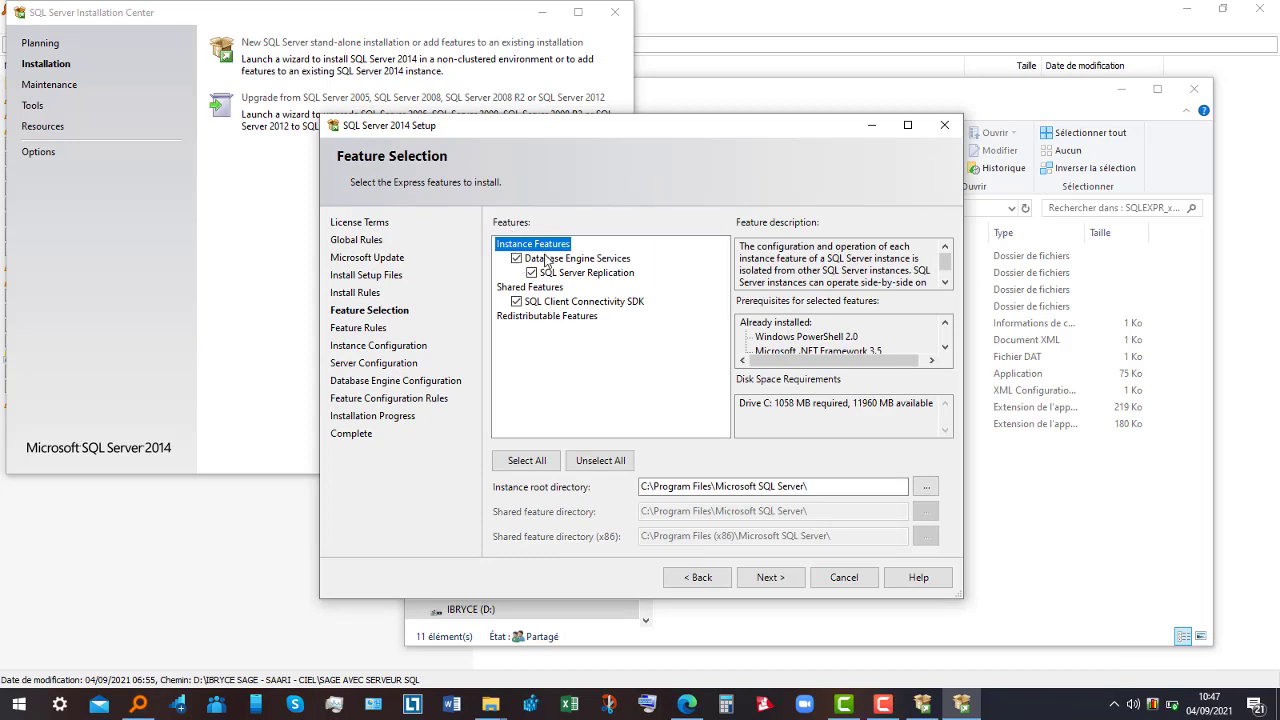
- Accept Database Engine Services, Replication and Client Connectivity SDK as the features and continue
{"action": "left_click", "coordinate": [770, 578]}
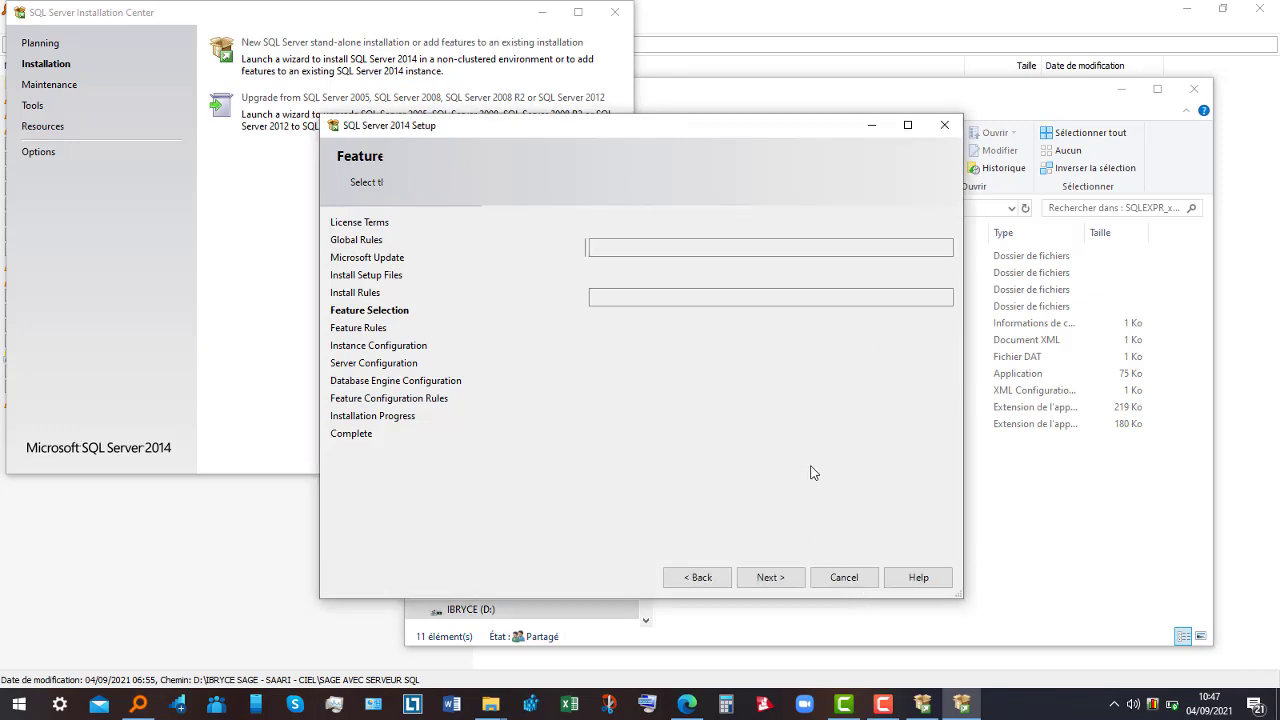
{"action": "key", "text": "Escape"}
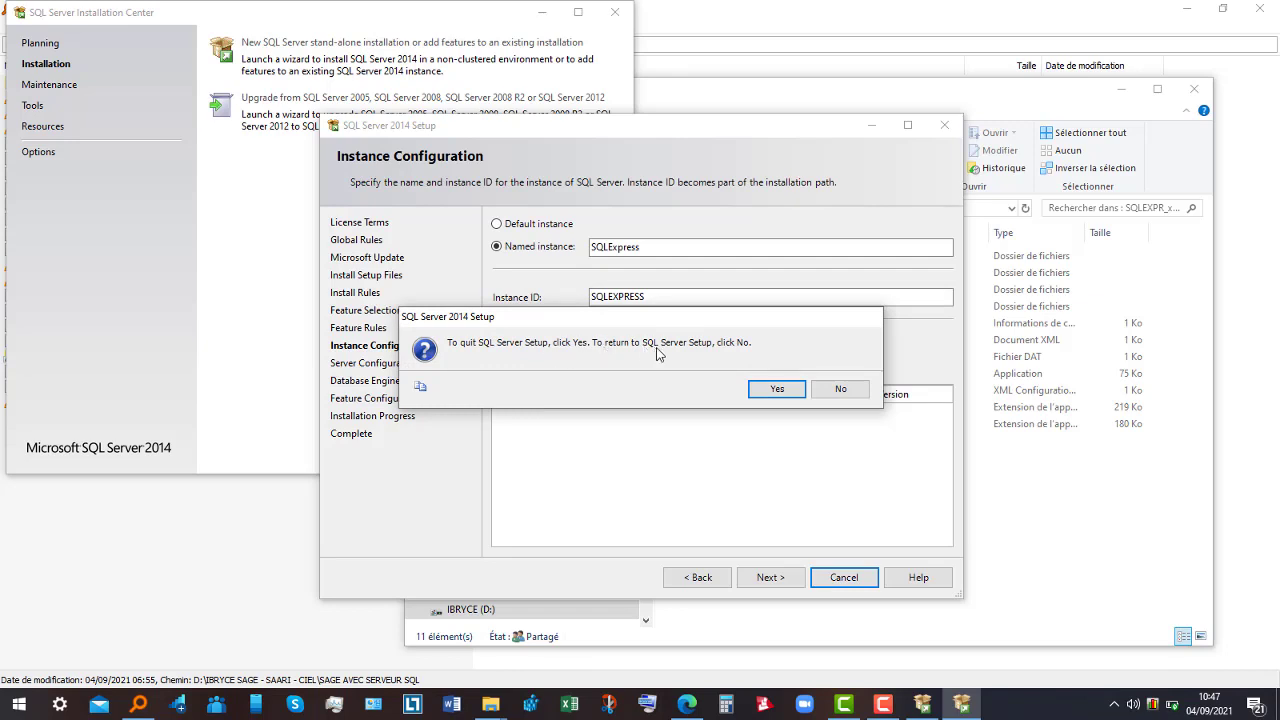
- Decline quitting setup, then choose the default MSSQLSERVER instance and continue
{"action": "left_click", "coordinate": [850, 391]}
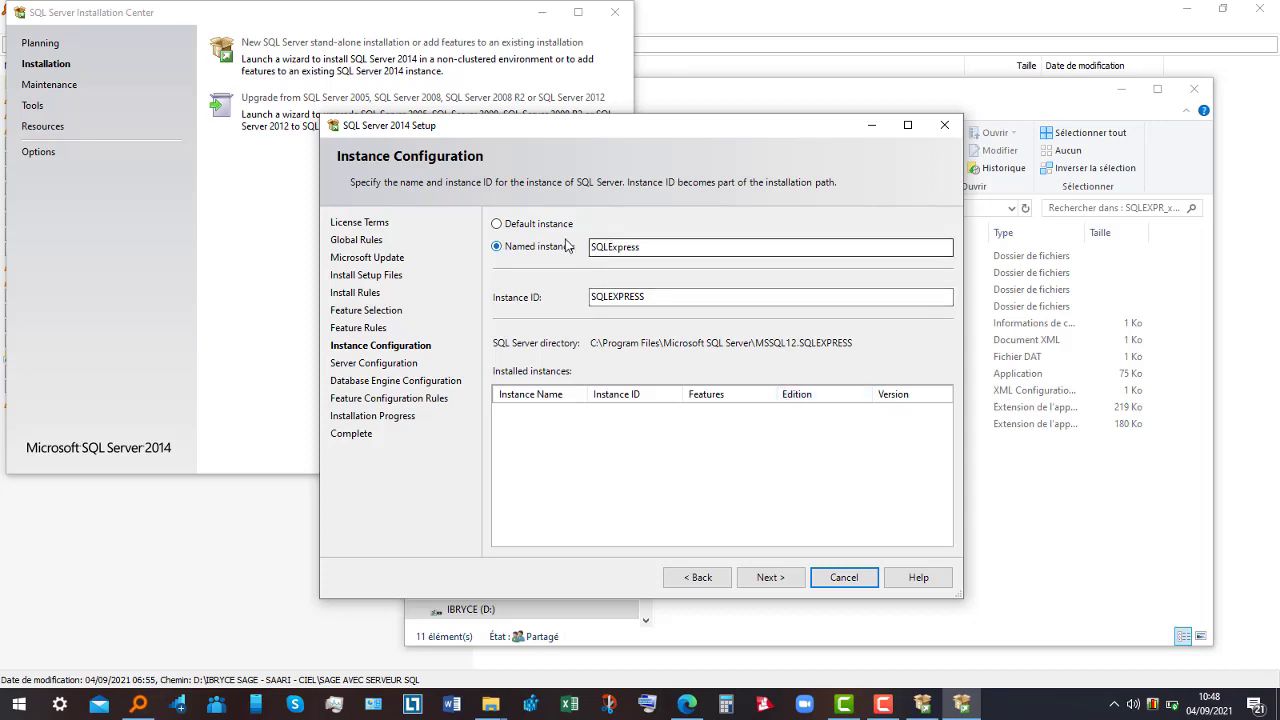
{"action": "left_click", "coordinate": [534, 226]}
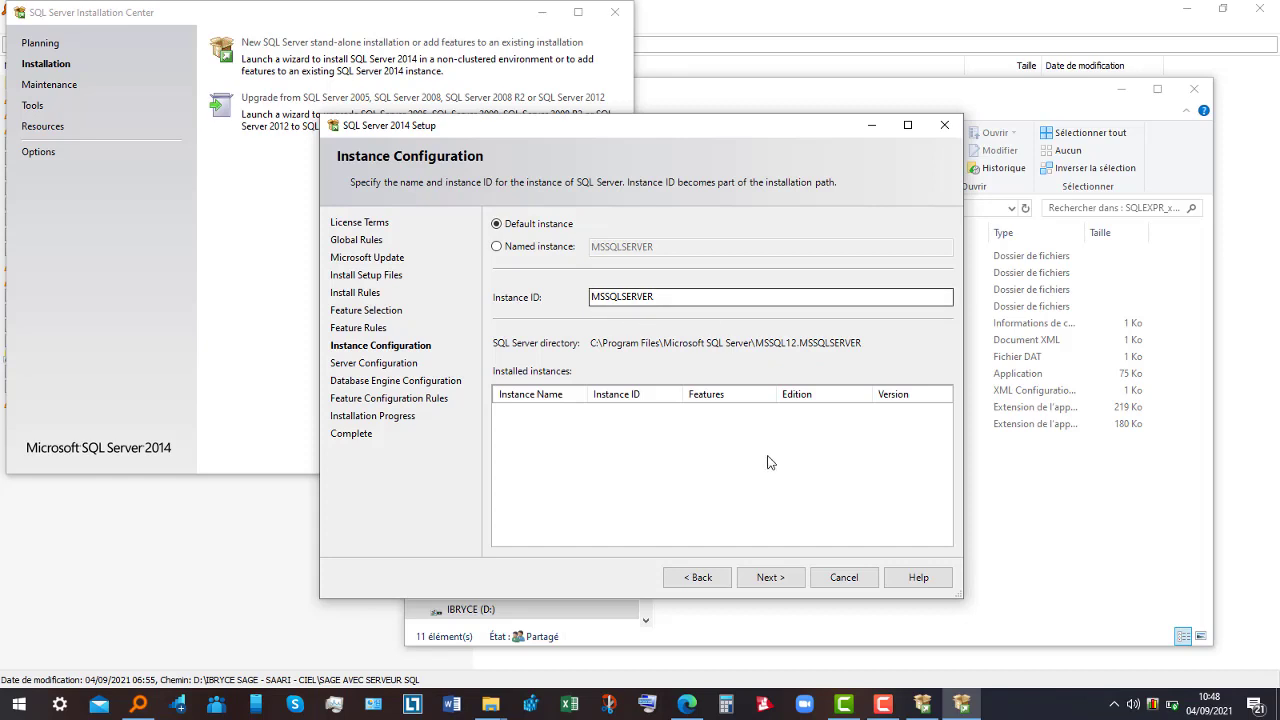
{"action": "left_click", "coordinate": [779, 579]}
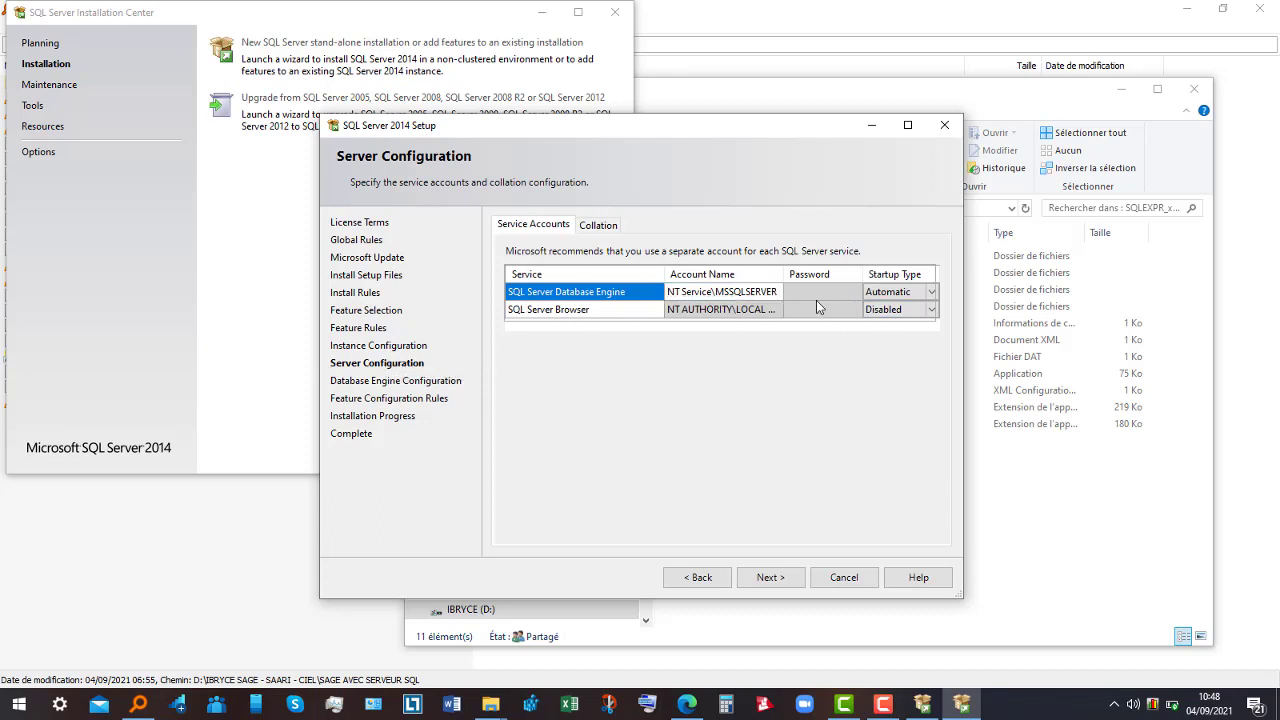
- Review the SQL Server Browser startup type and accept the default service accounts
{"action": "left_click", "coordinate": [885, 309]}
{"action": "left_click", "coordinate": [769, 580]}
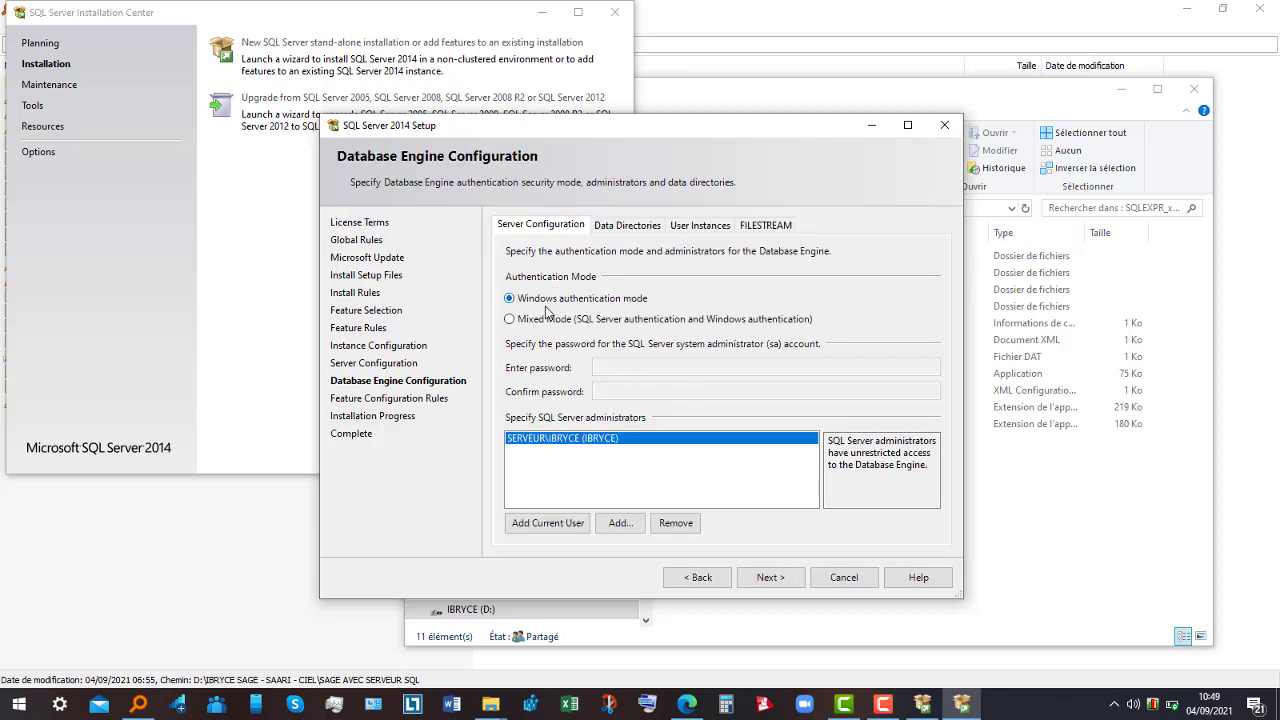
- Enable Mixed Mode authentication, enter and confirm the sa password, then start installing
{"action": "left_click", "coordinate": [511, 321]}
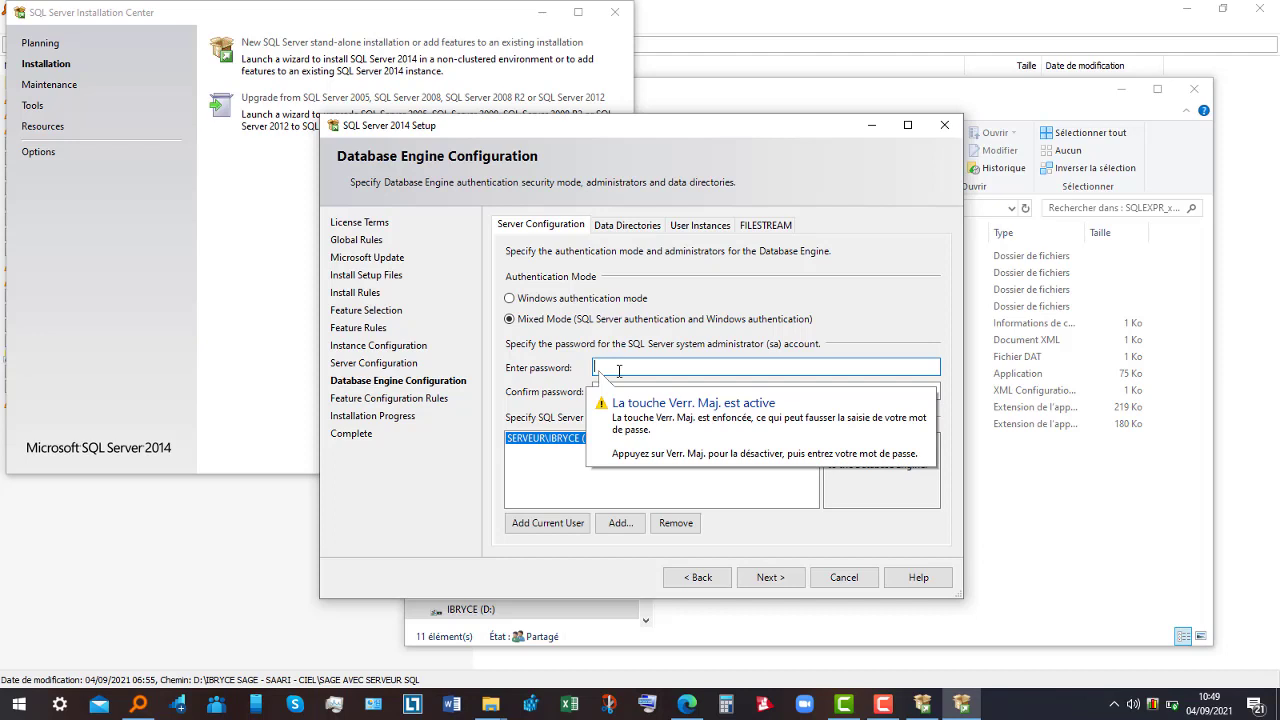
{"action": "key", "text": "Caps_Lock"}
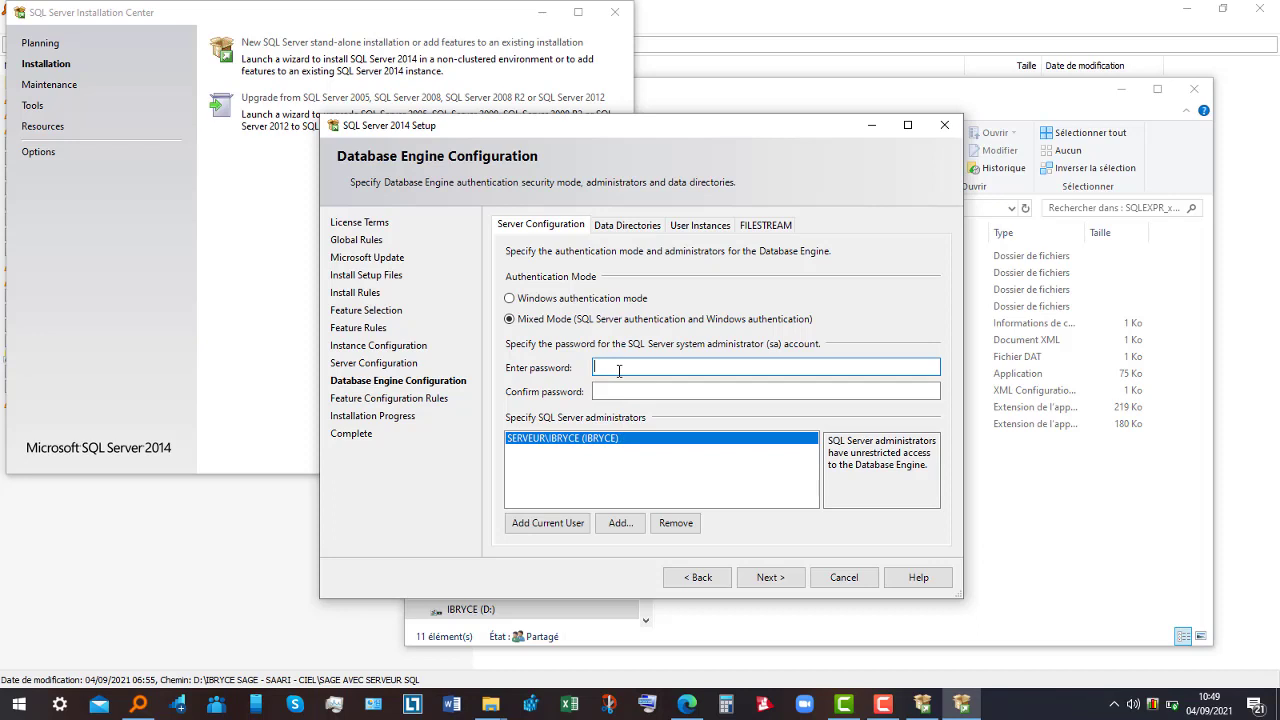
{"action": "key", "text": "Caps_Lock"}
{"action": "left_click", "coordinate": [619, 393]}
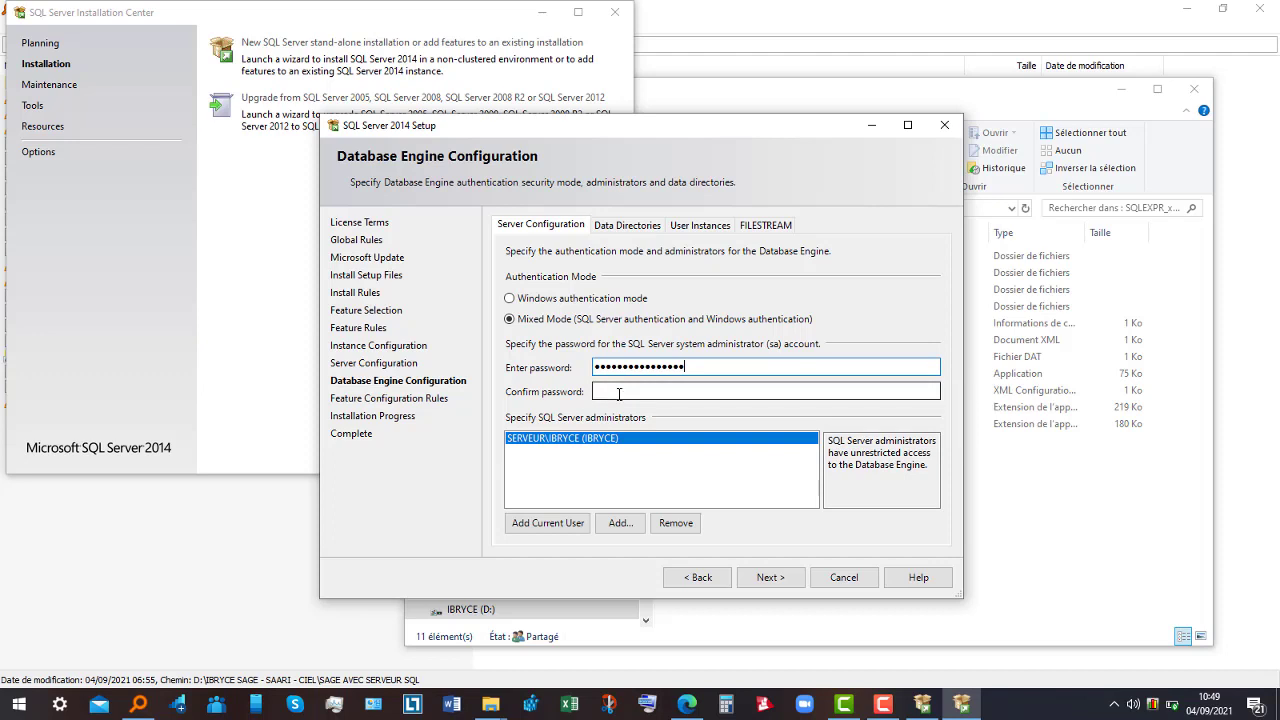
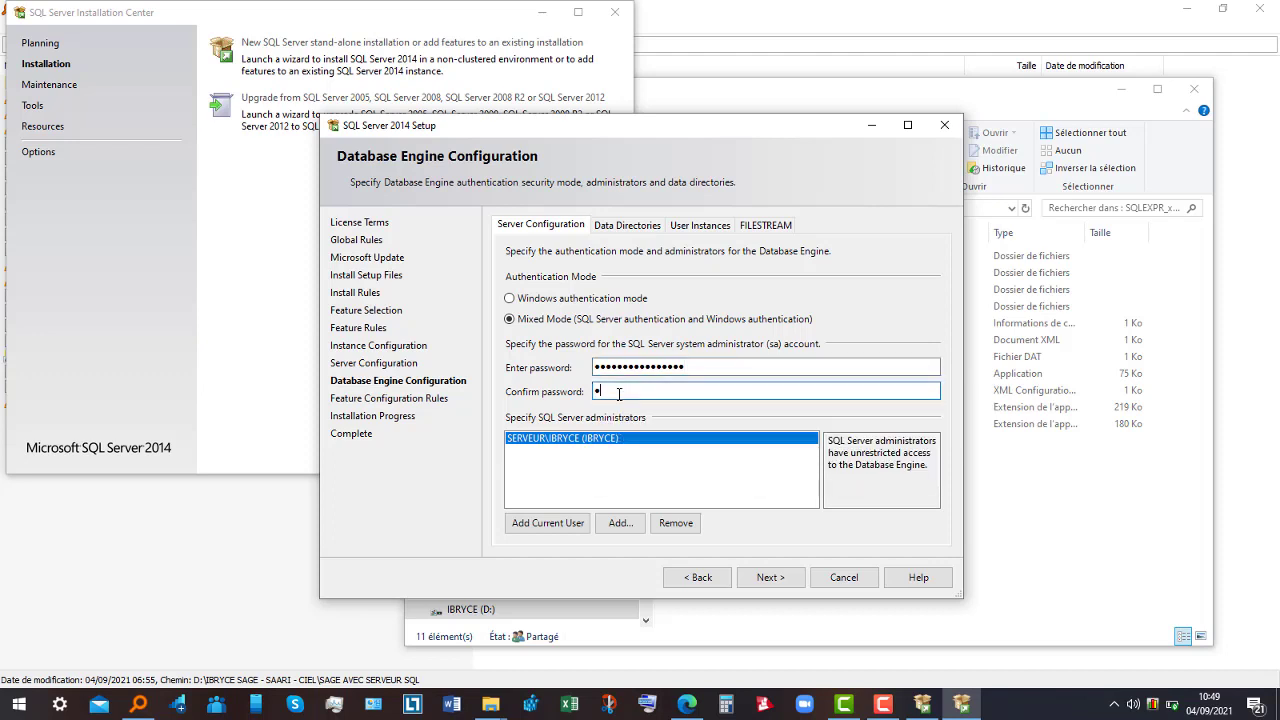
{"action": "left_click", "coordinate": [769, 578]}
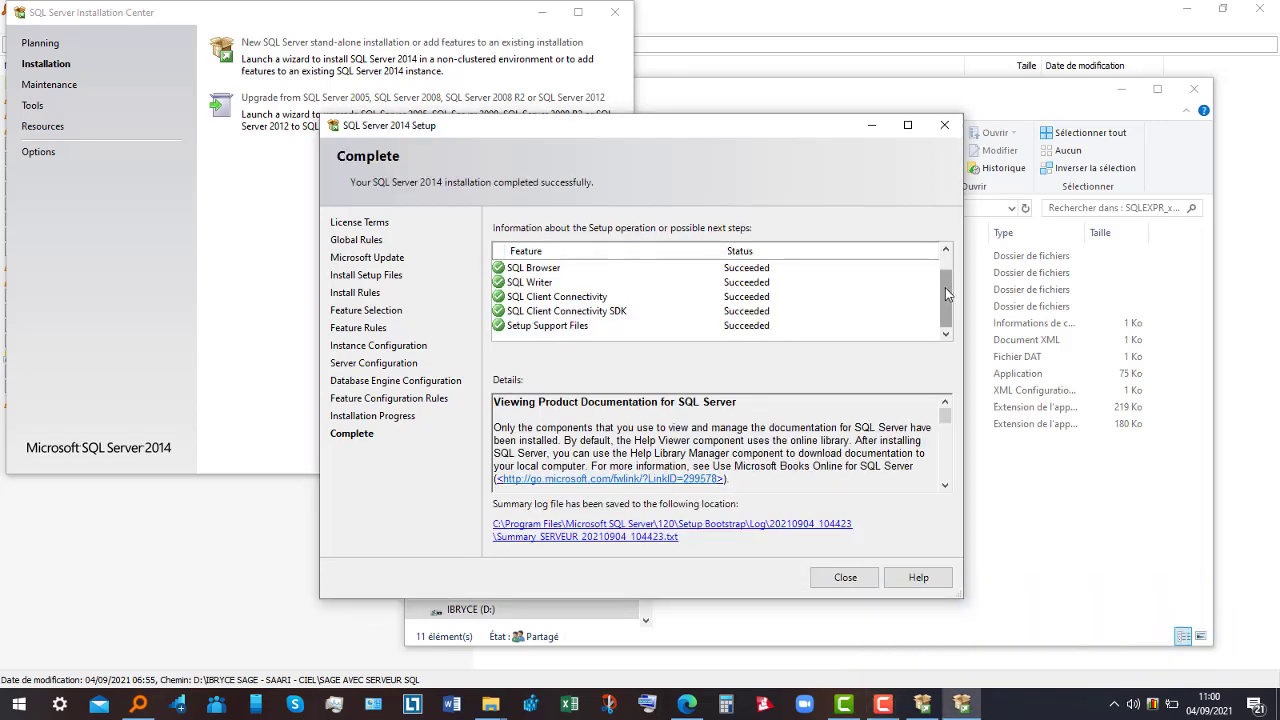
- Review the list of Succeeded features on the Complete page and close Setup
{"action": "left_click_drag", "start_coordinate": [946, 291], "coordinate": [946, 278]}
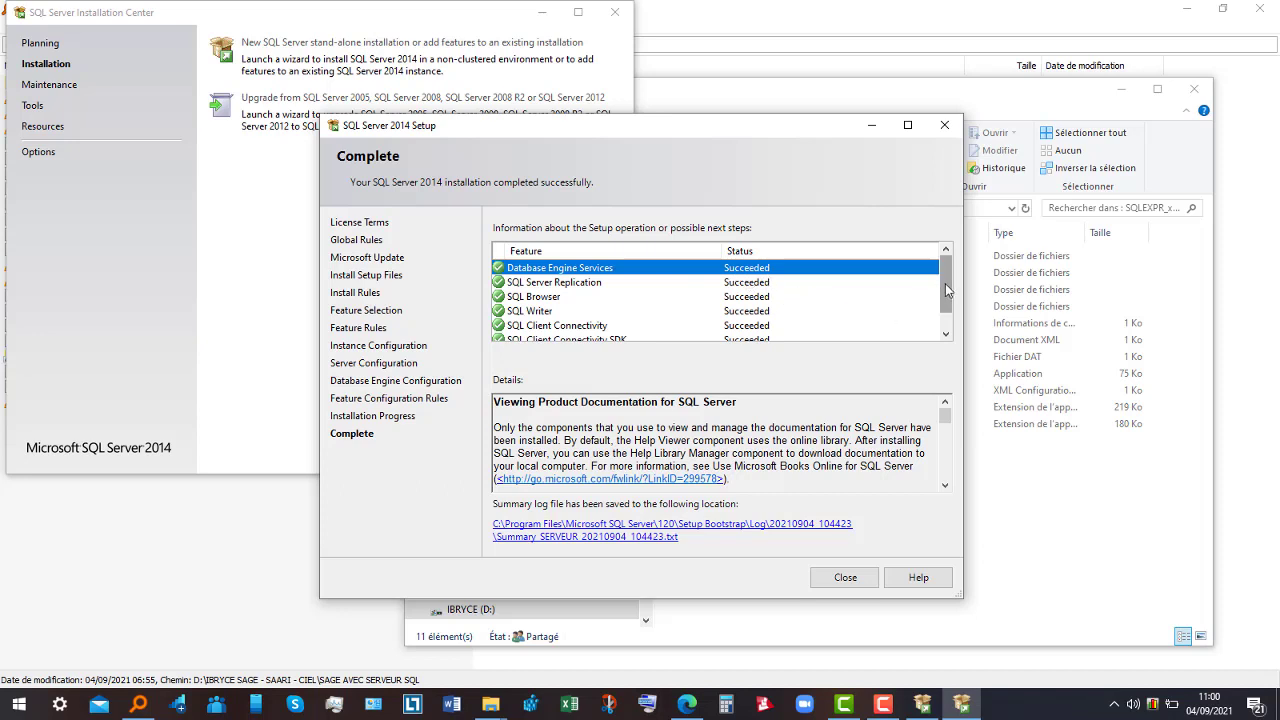
{"action": "left_click_drag", "start_coordinate": [946, 290], "coordinate": [946, 310]}
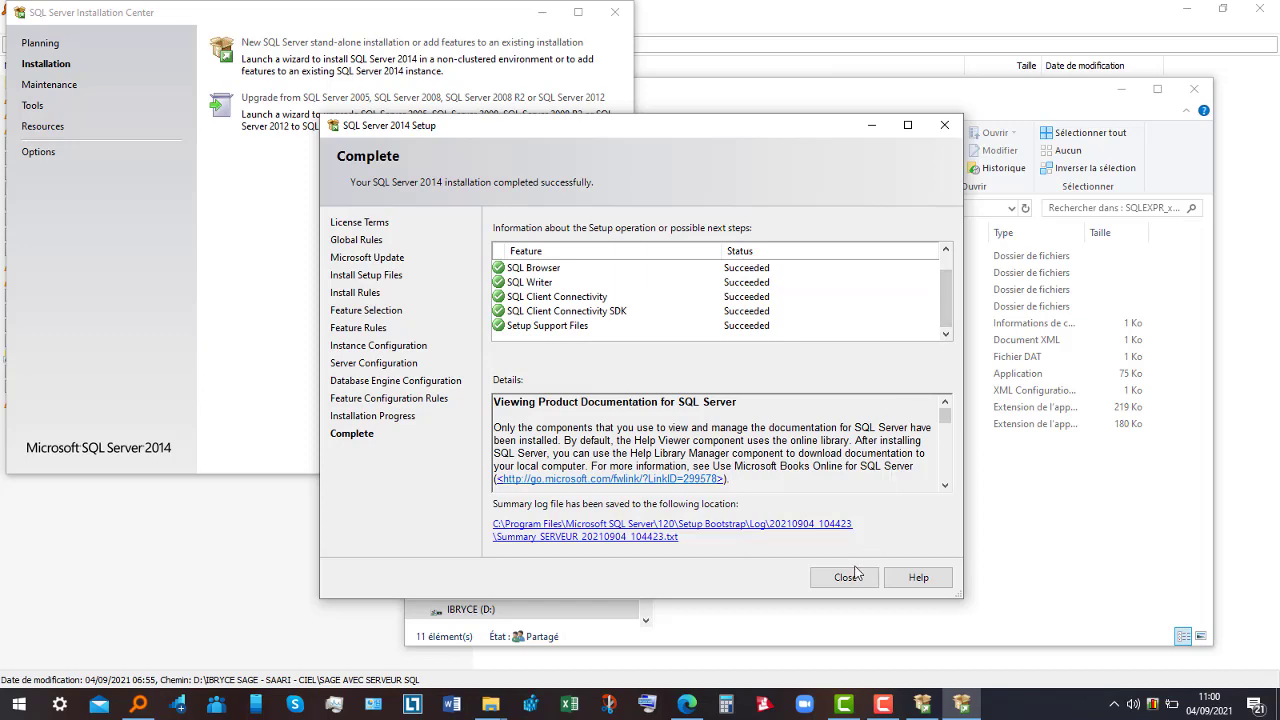
{"action": "left_click", "coordinate": [852, 576]}
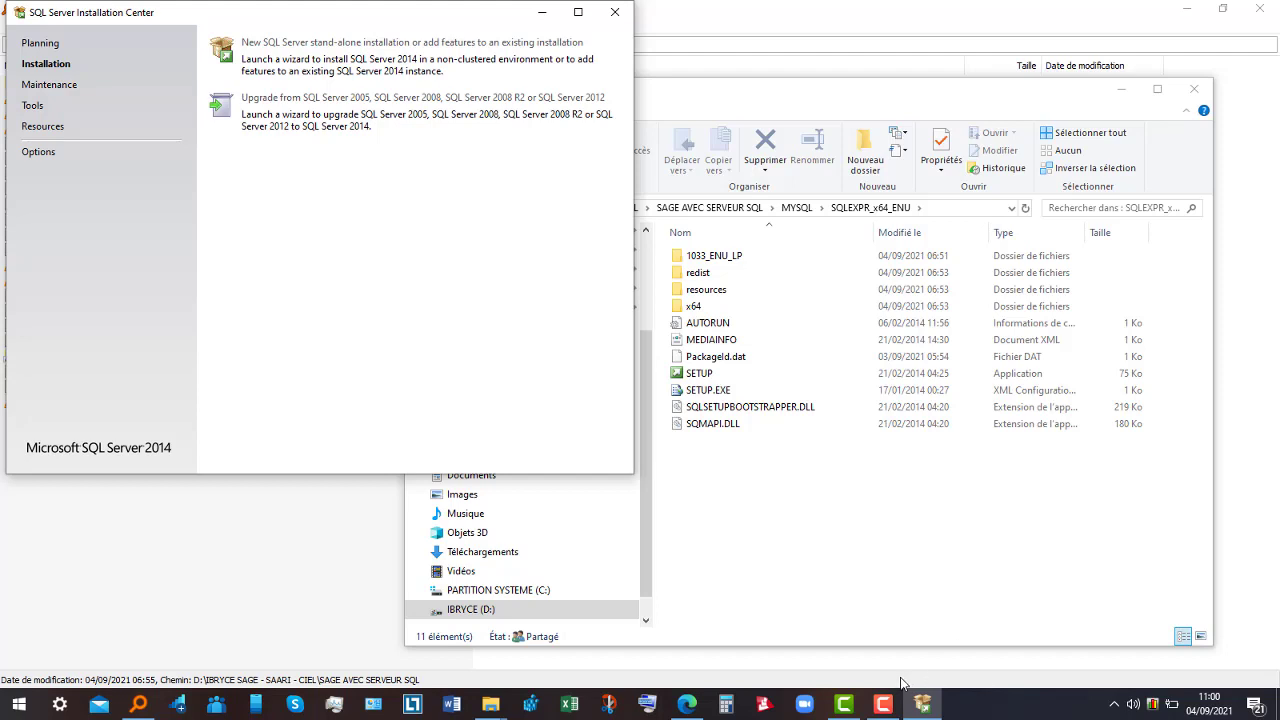
{"action": "left_click", "coordinate": [882, 706]}
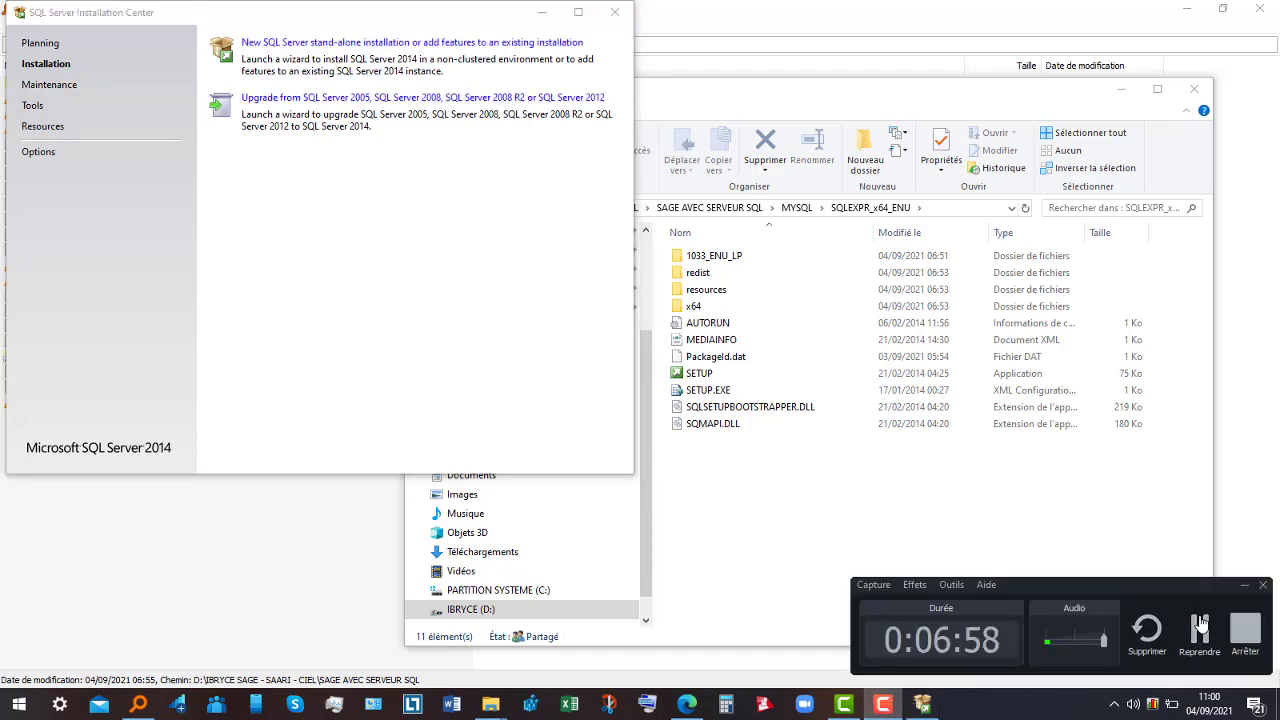
{"action": "left_click", "coordinate": [1200, 625]}
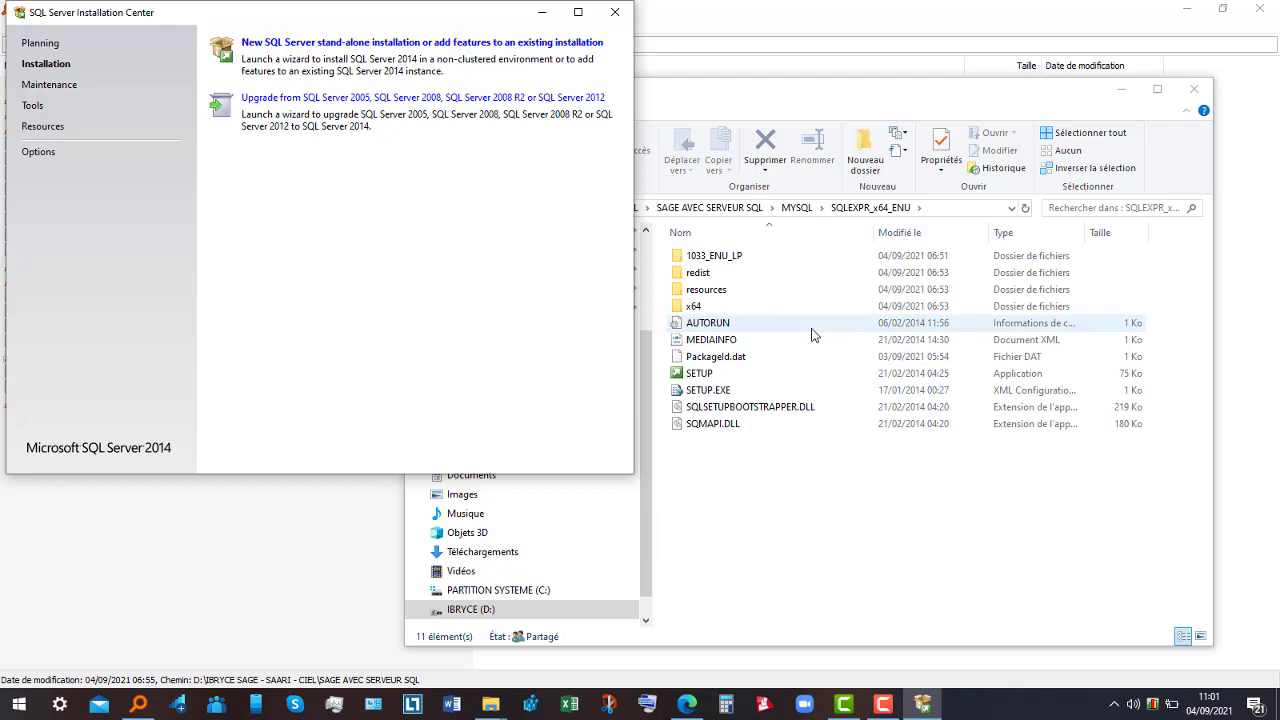
- From MYSQL, open SQLManagementStudio_x64_ENU and run its SETUP as administrator
{"action": "left_click", "coordinate": [541, 12]}
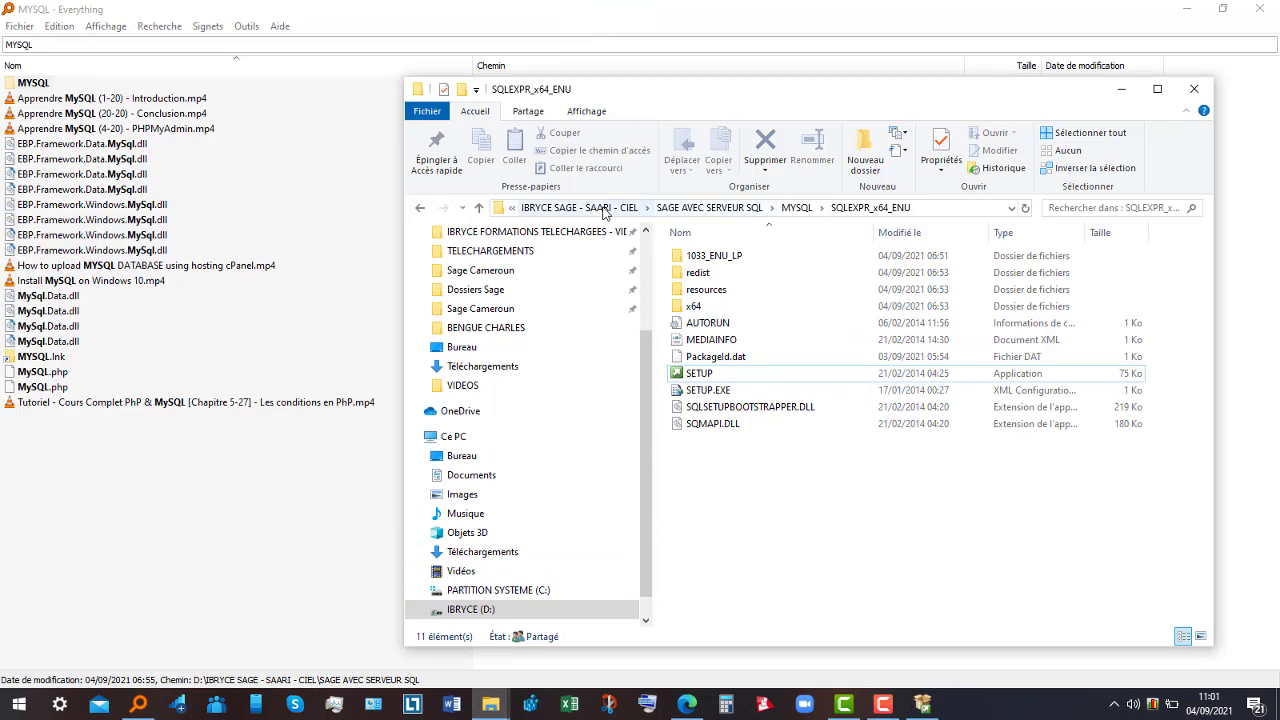
{"action": "left_click", "coordinate": [479, 208]}
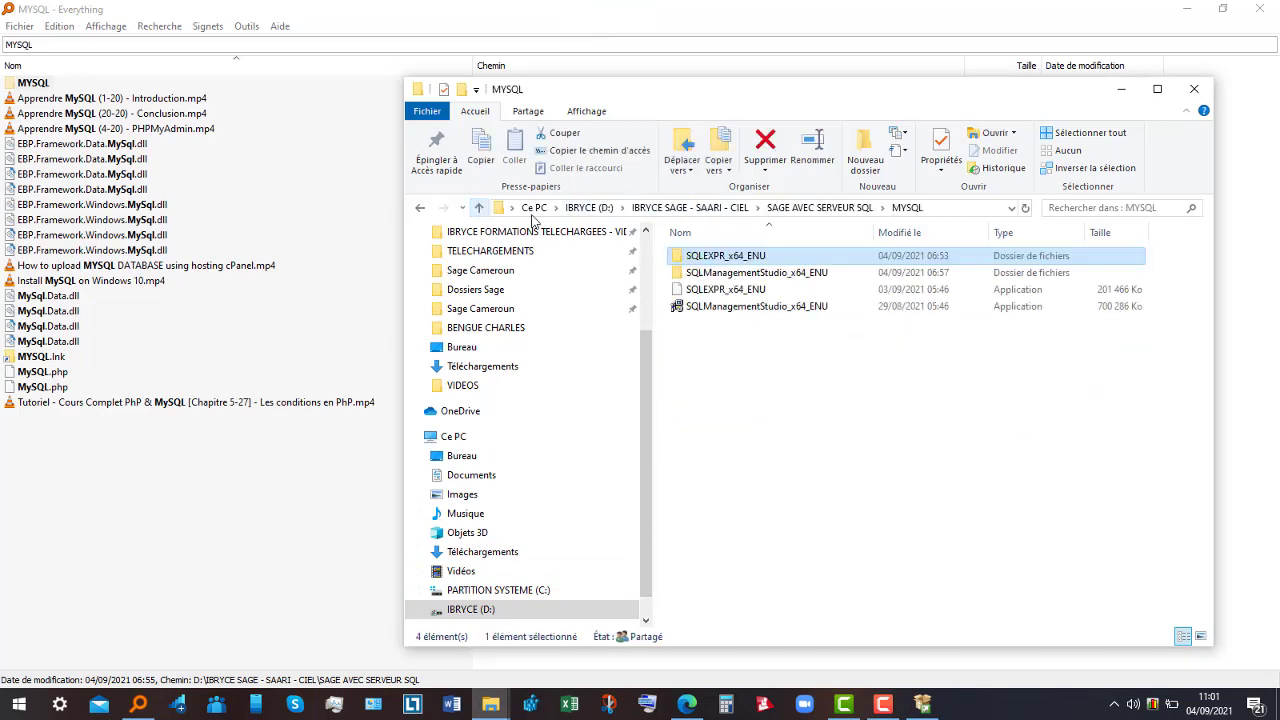
{"action": "double_click", "coordinate": [702, 276]}
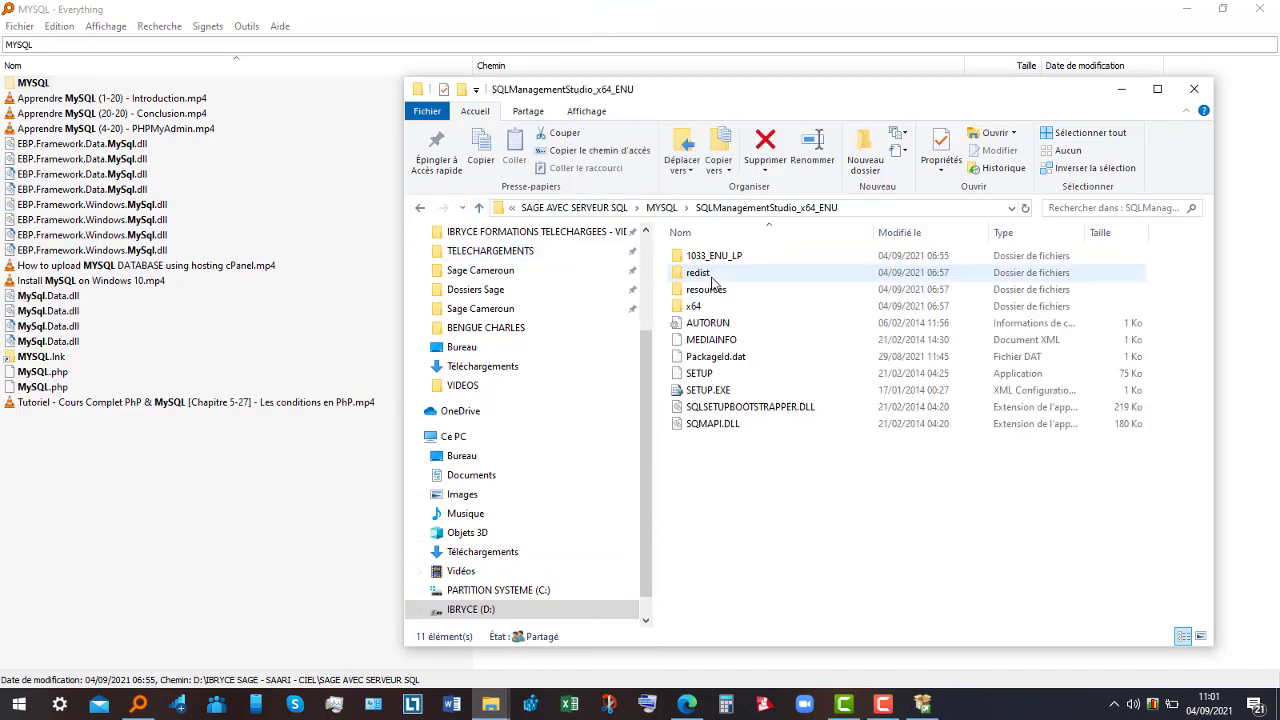
{"action": "double_click", "coordinate": [728, 373]}
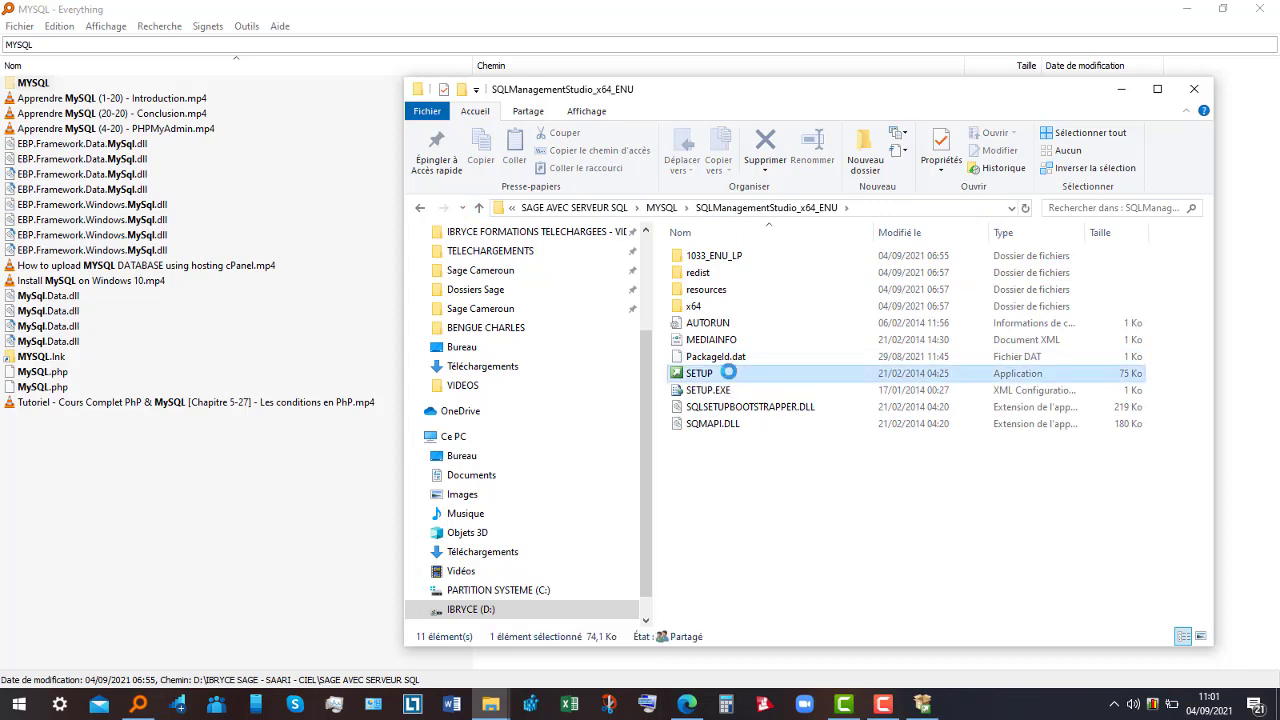
{"action": "right_click", "coordinate": [728, 373]}
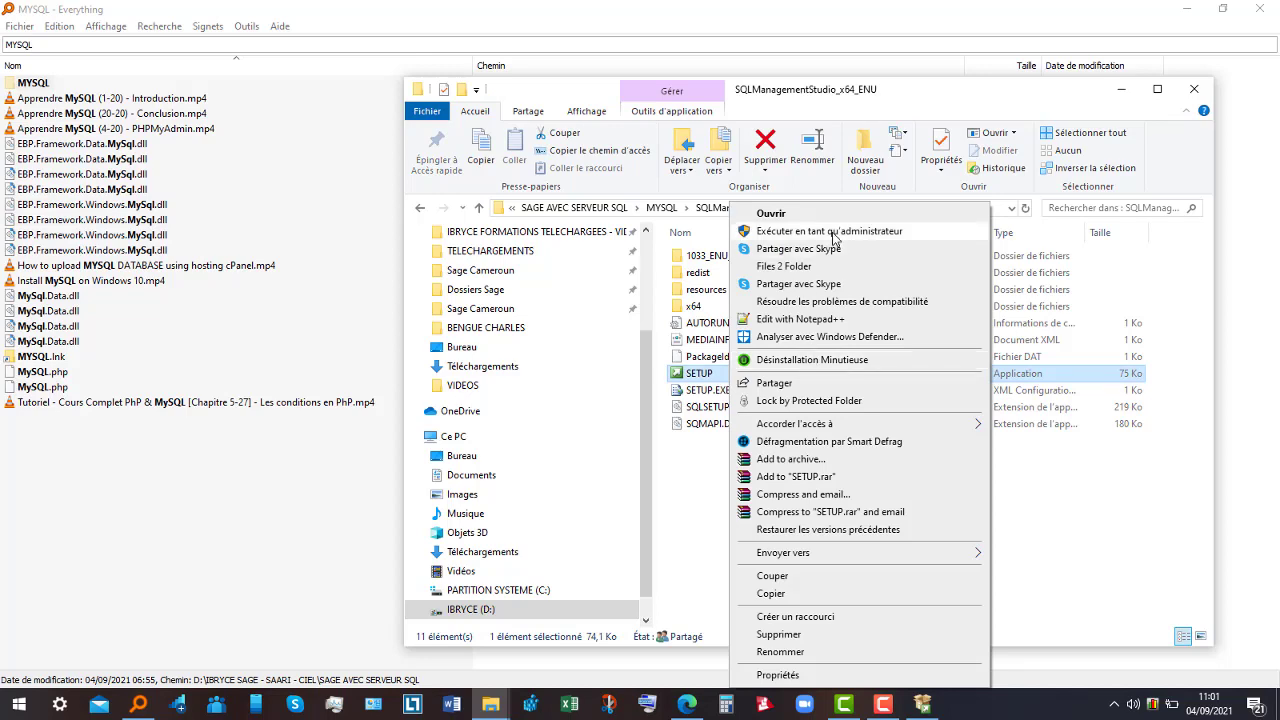
{"action": "left_click", "coordinate": [830, 231]}
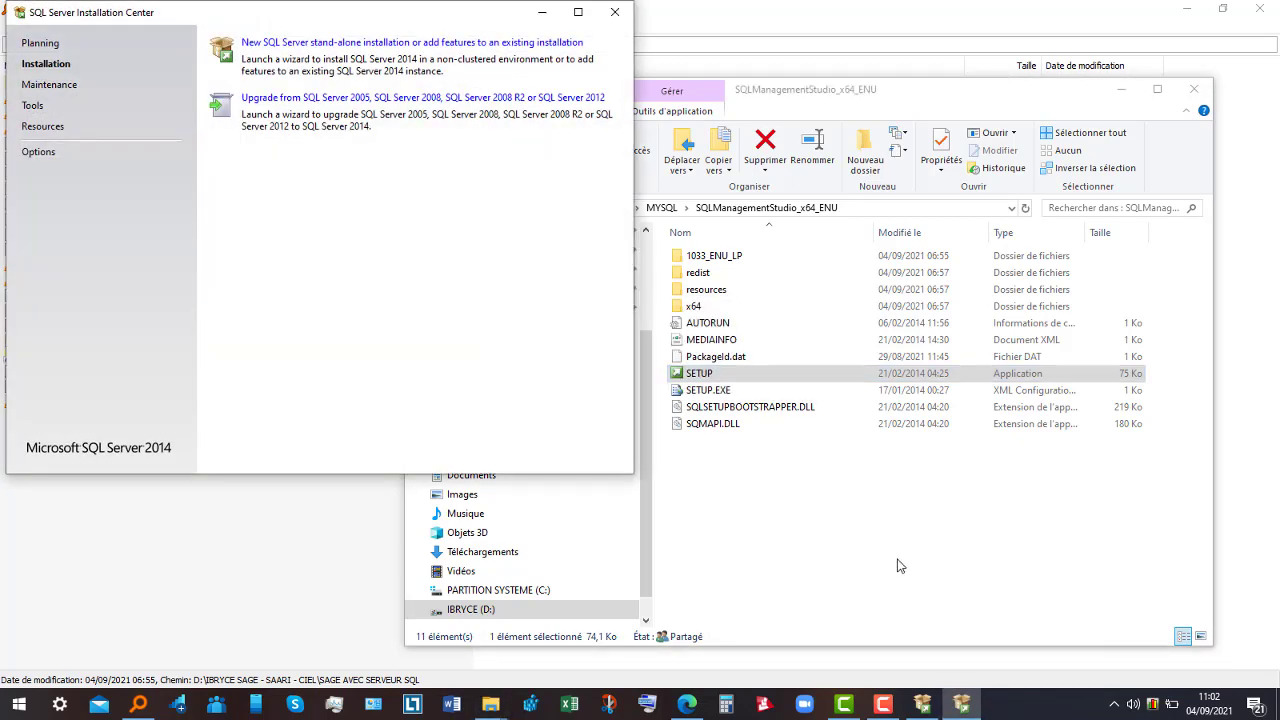
- Begin a new stand-alone Management Studio installation, skipping Microsoft Update and the failed update check
{"action": "left_click", "coordinate": [431, 45]}
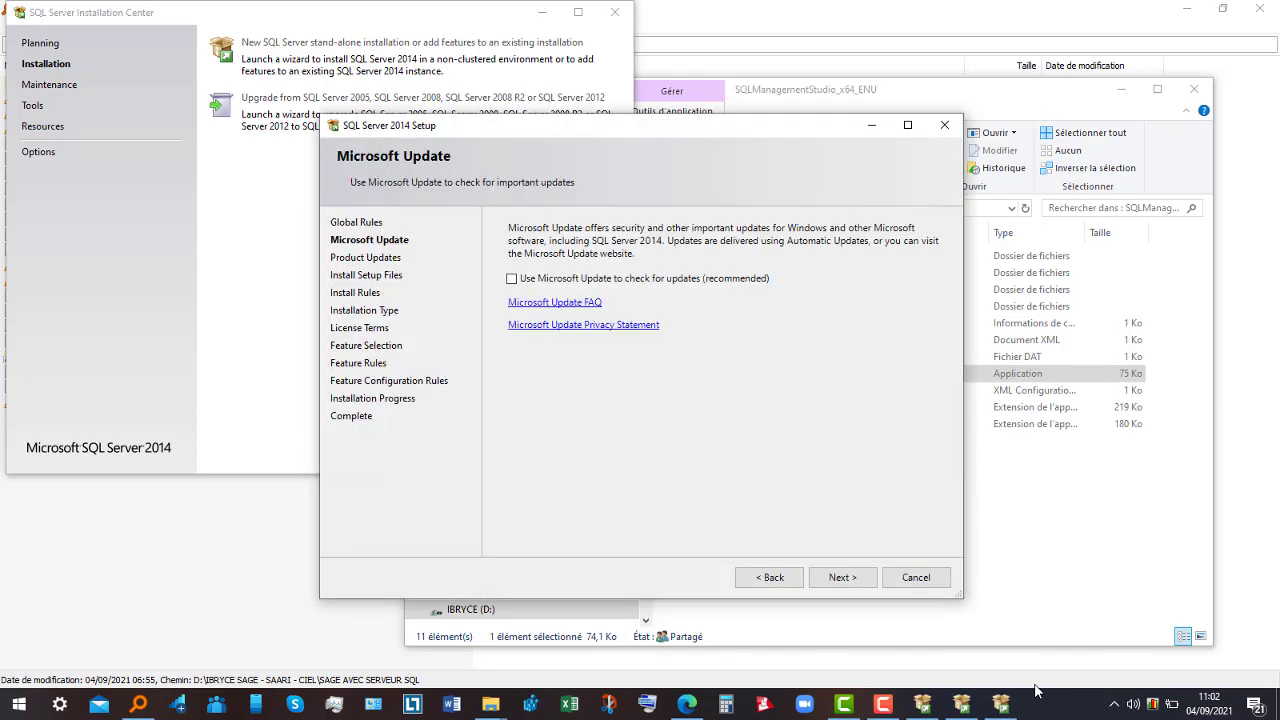
{"action": "left_click", "coordinate": [845, 578]}
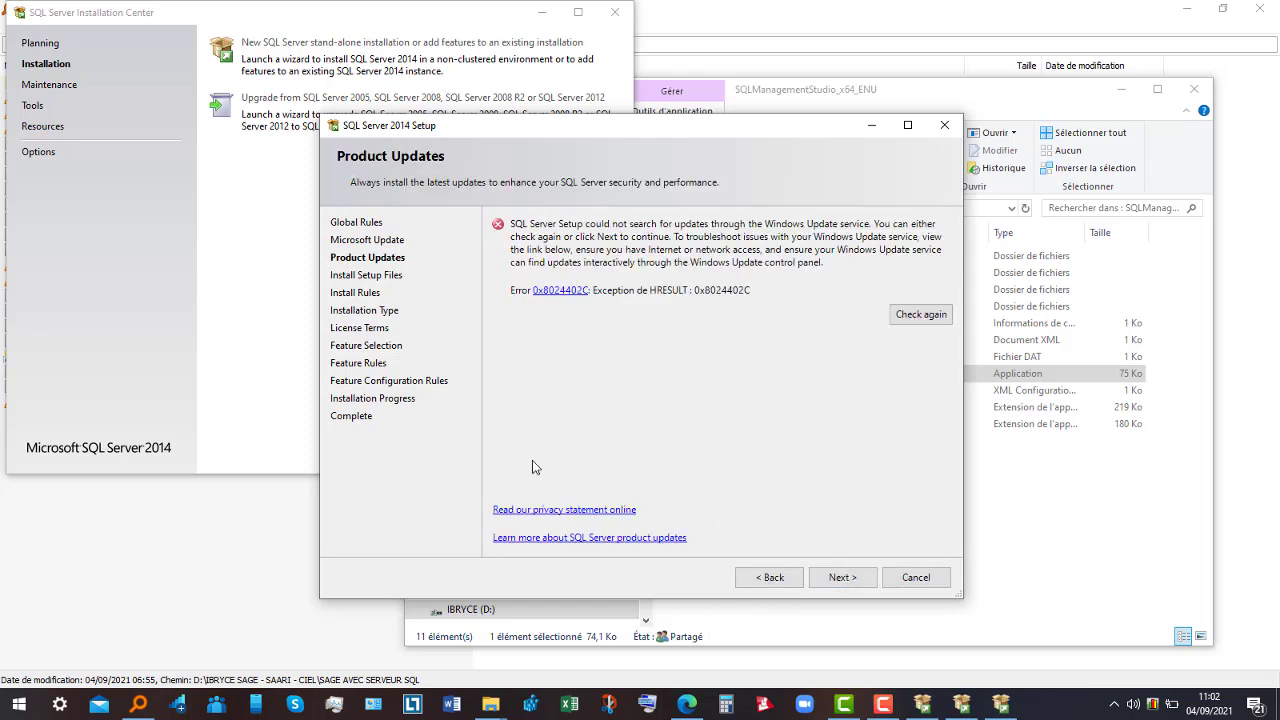
{"action": "left_click", "coordinate": [840, 580]}
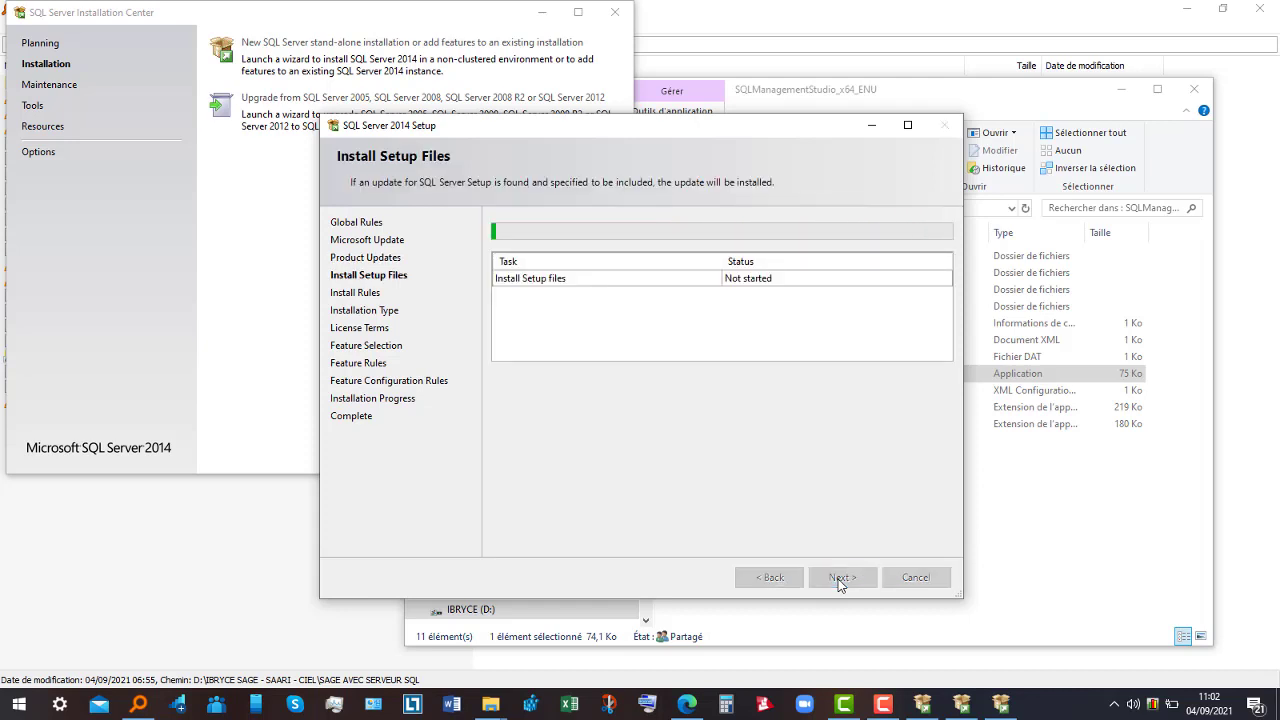
- Continue with 'Perform a new installation' and accept the SQL Server 2014 license terms
{"action": "left_click", "coordinate": [883, 706]}
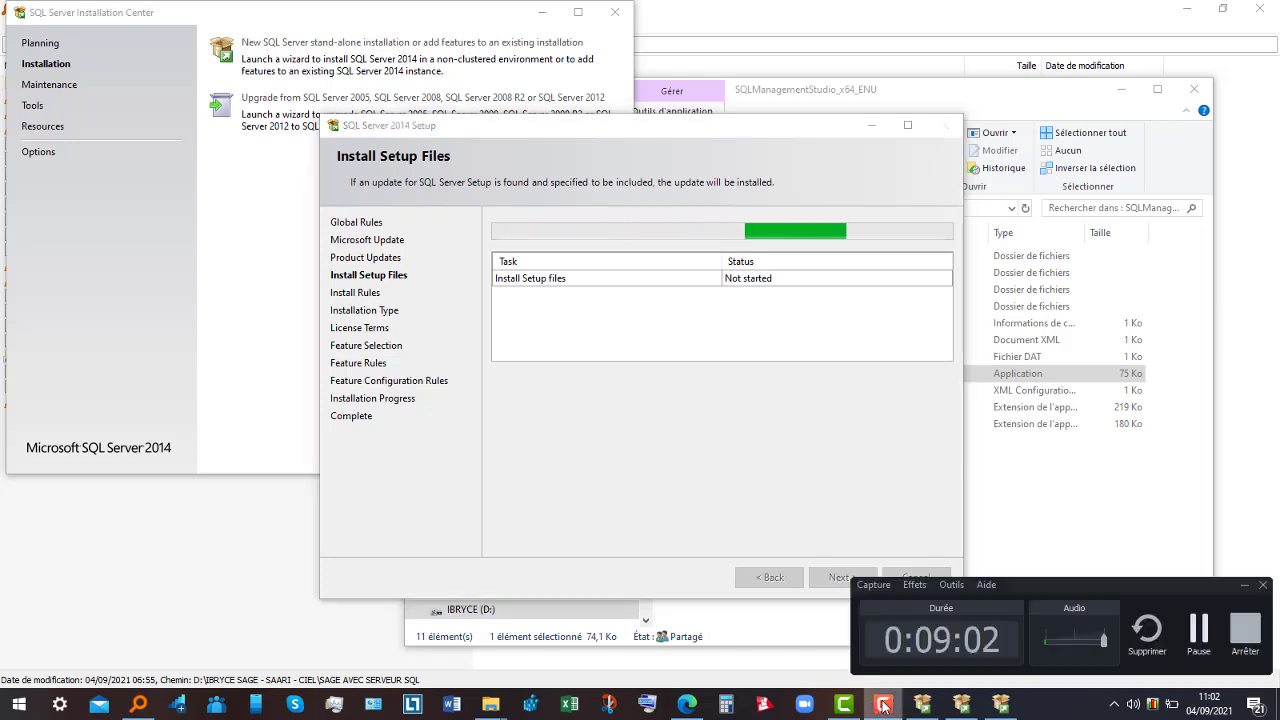
{"action": "left_click", "coordinate": [1199, 632]}
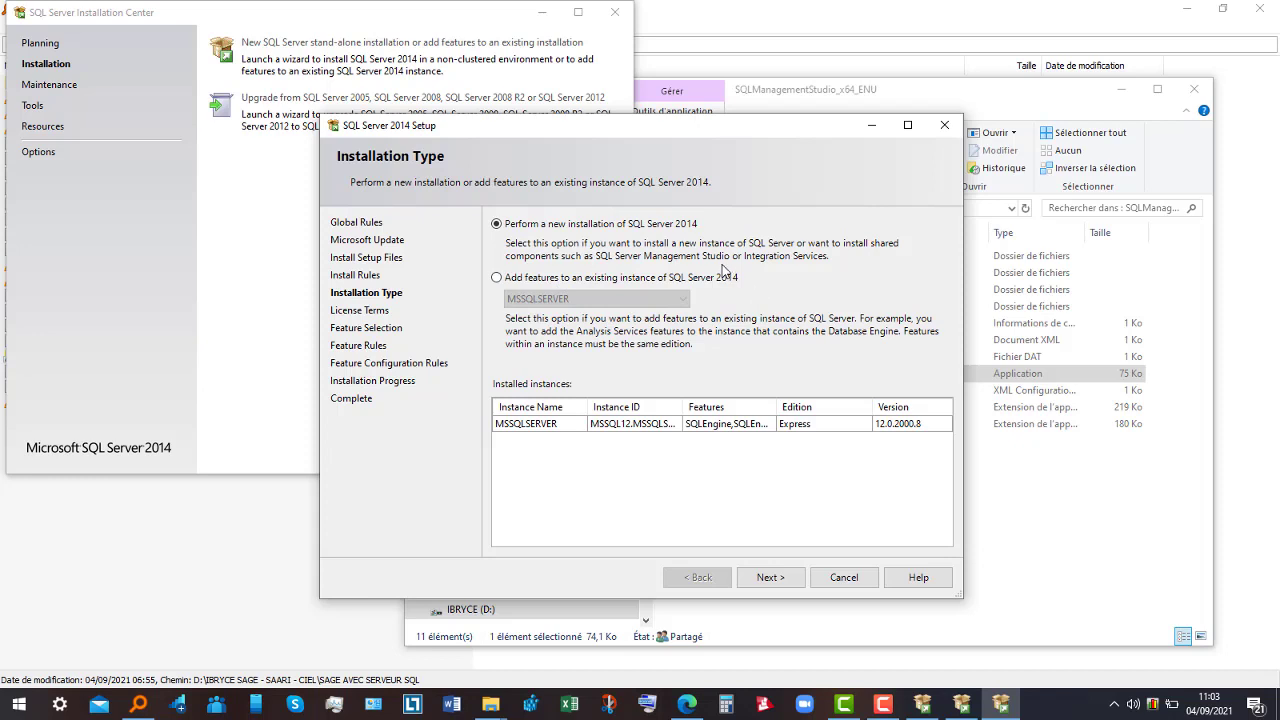
{"action": "left_click", "coordinate": [771, 577]}
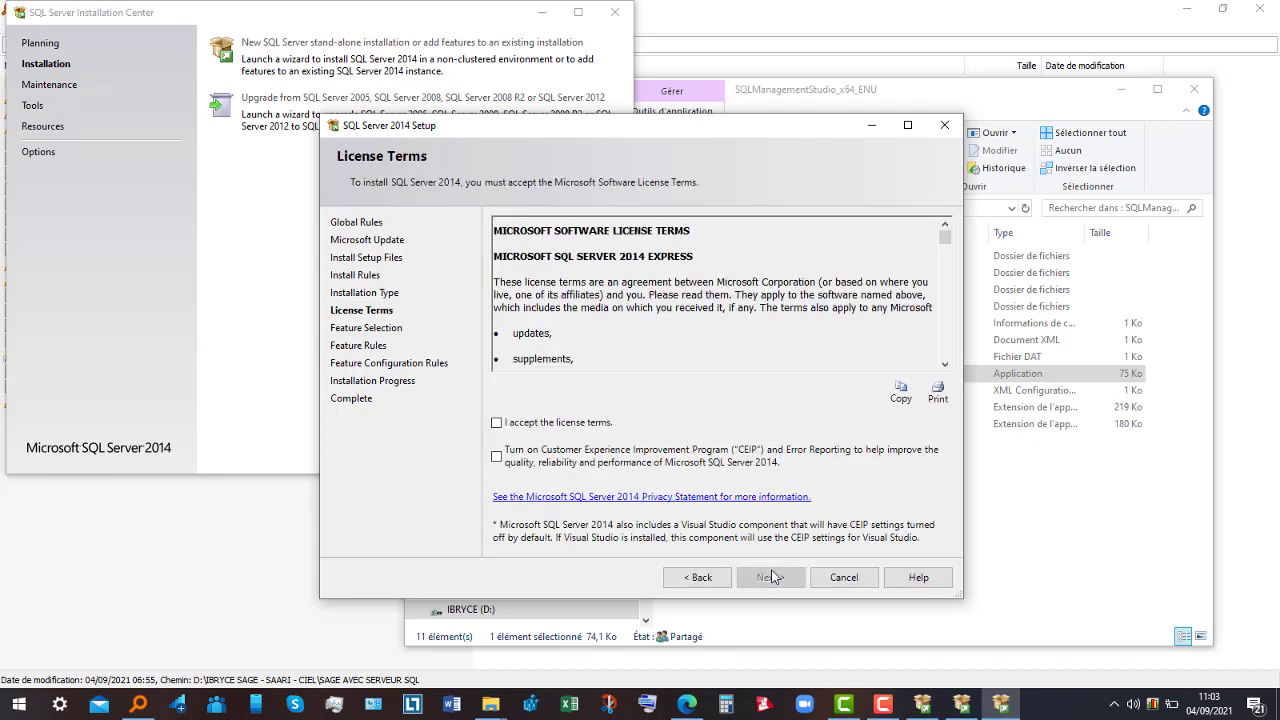
{"action": "left_click", "coordinate": [557, 432]}
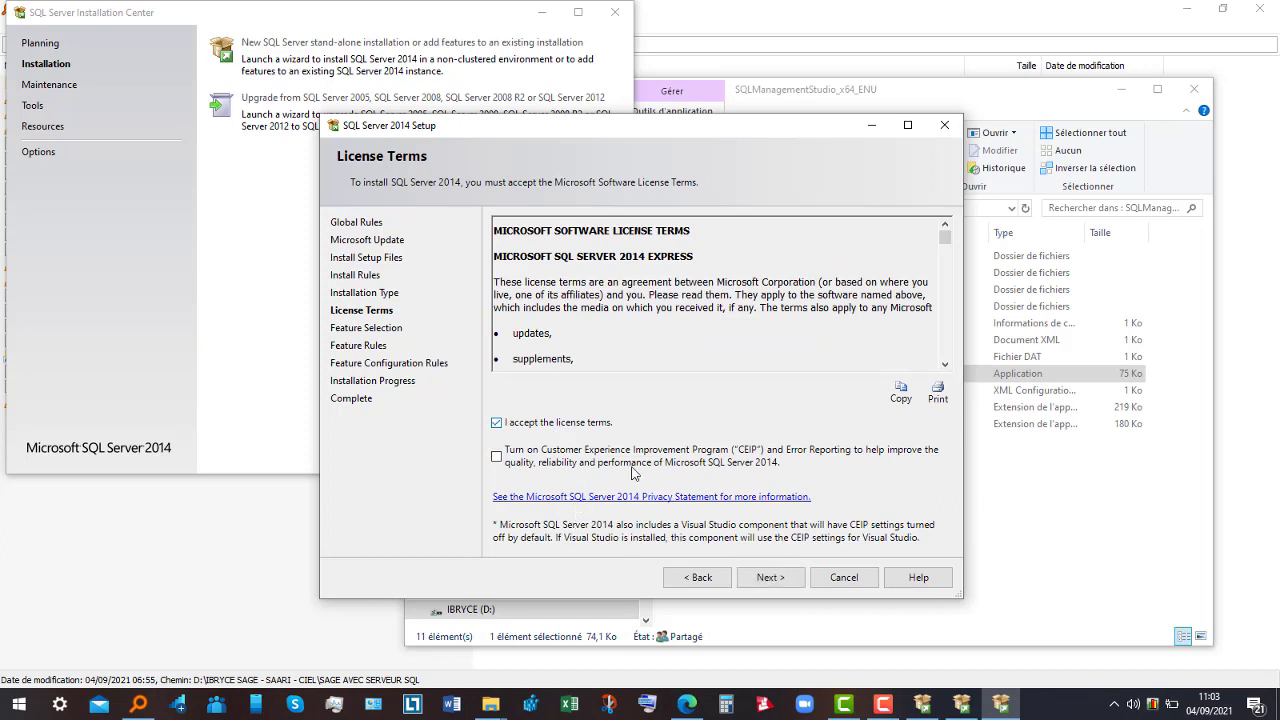
{"action": "left_click", "coordinate": [770, 578]}
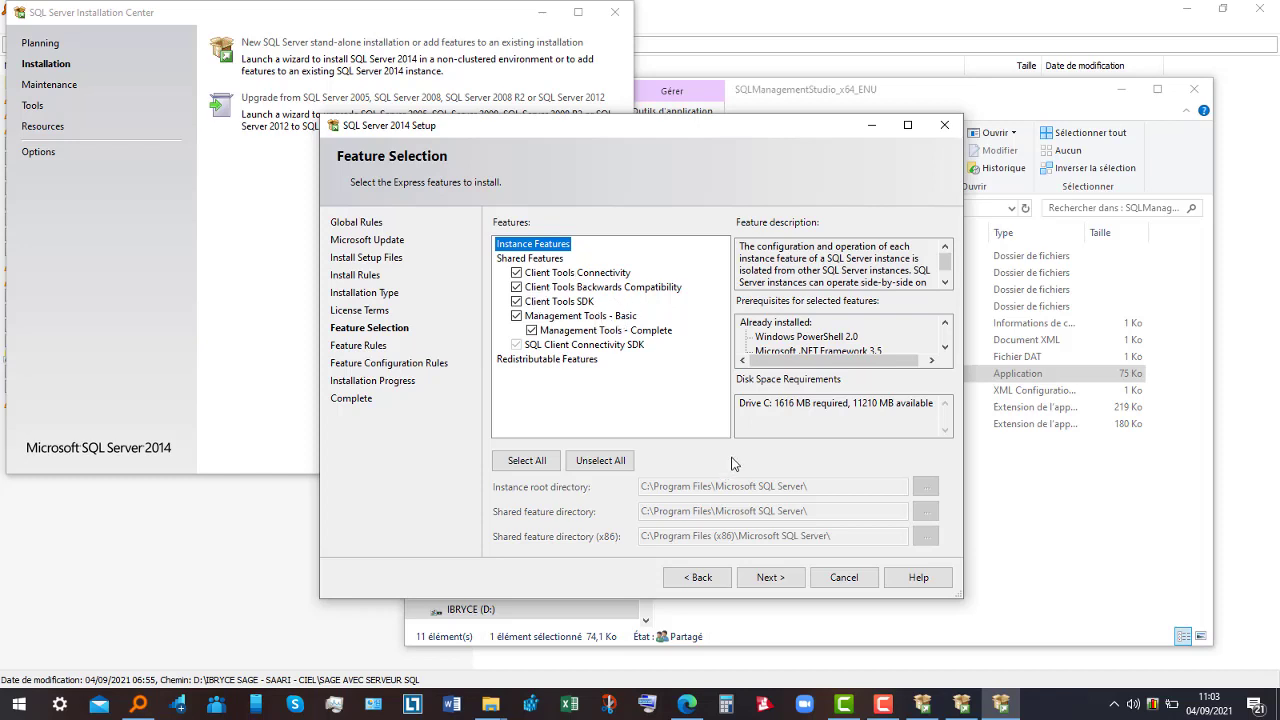
- Keep all checked Client Tools and Management Tools features and begin the installation
{"action": "left_click", "coordinate": [786, 580]}
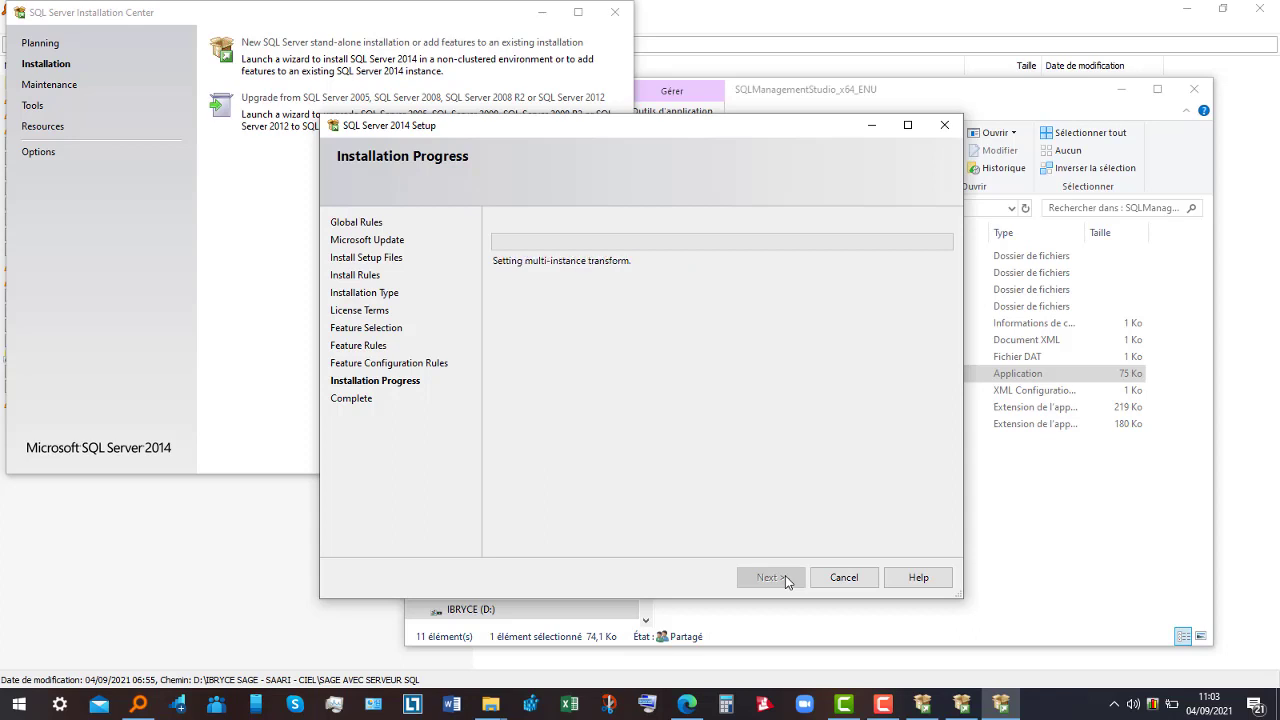
- Let the Management Tools installation complete, then close the finished setup wizard
{"action": "left_click", "coordinate": [878, 706]}
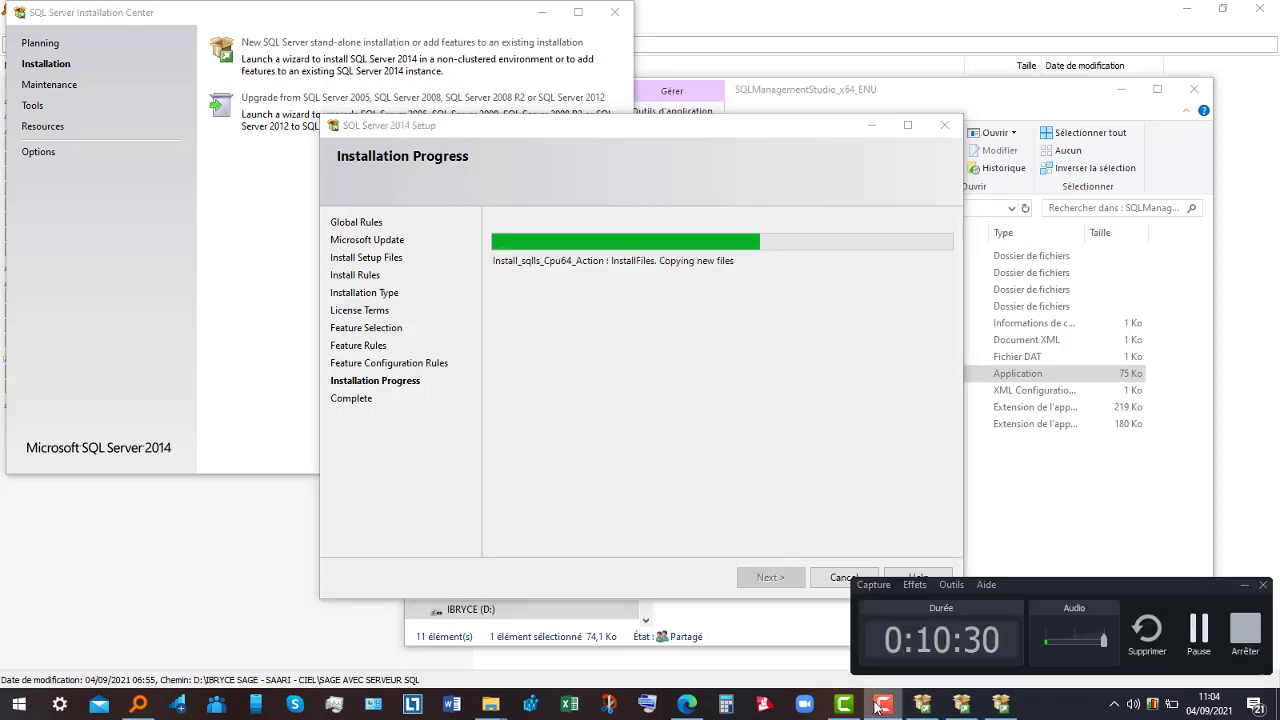
{"action": "left_click", "coordinate": [1193, 637]}
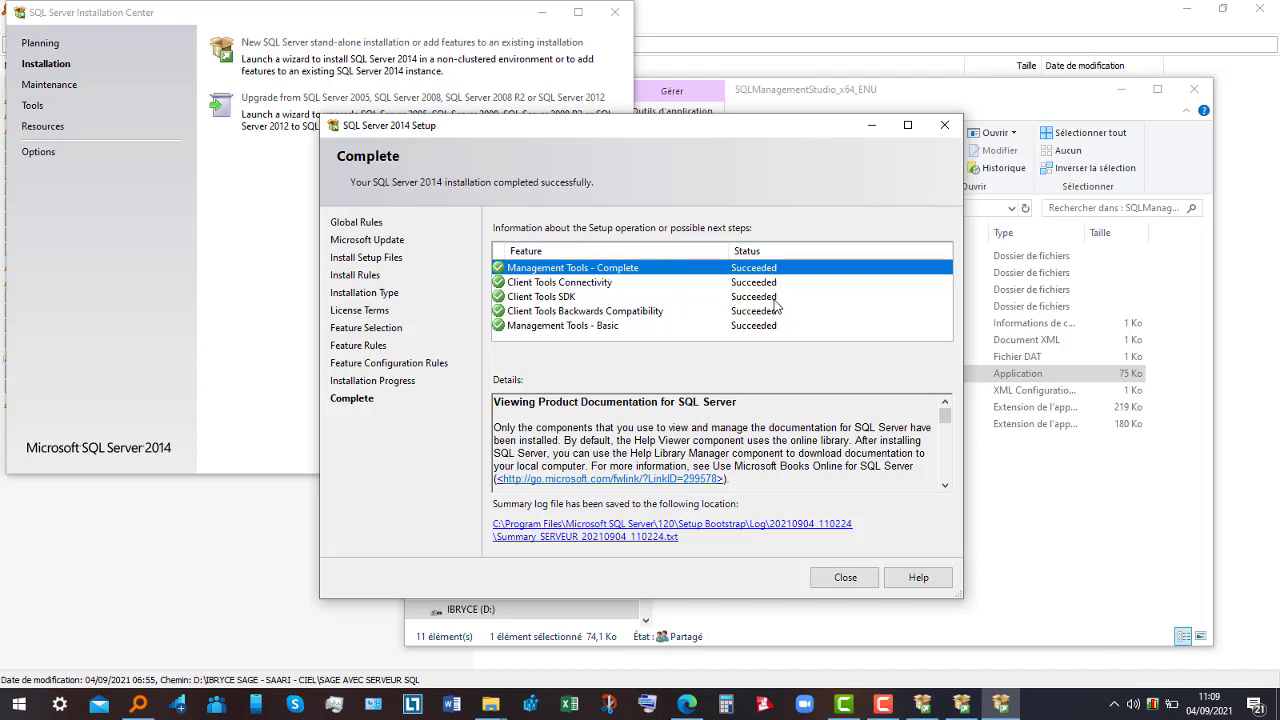
{"action": "left_click", "coordinate": [845, 578]}
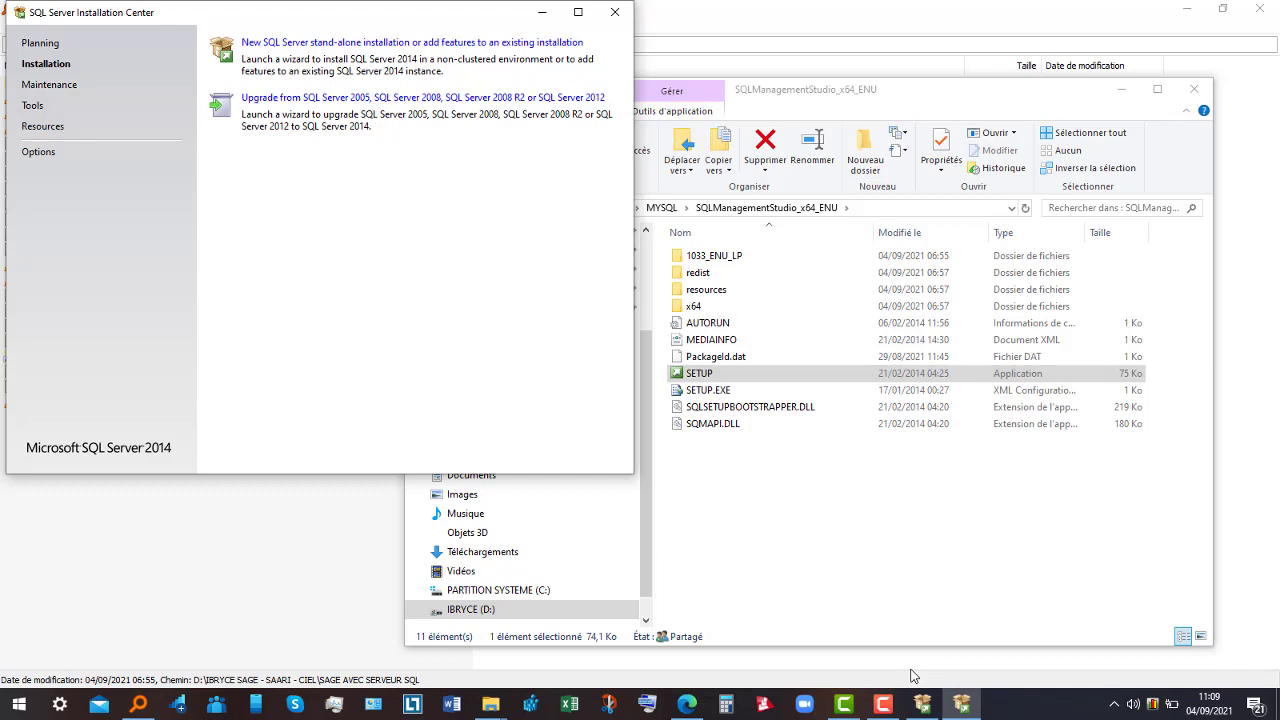
- Launch SQL Server 2014 Management Studio from the Start menu's recently added apps
{"action": "left_click", "coordinate": [22, 706]}
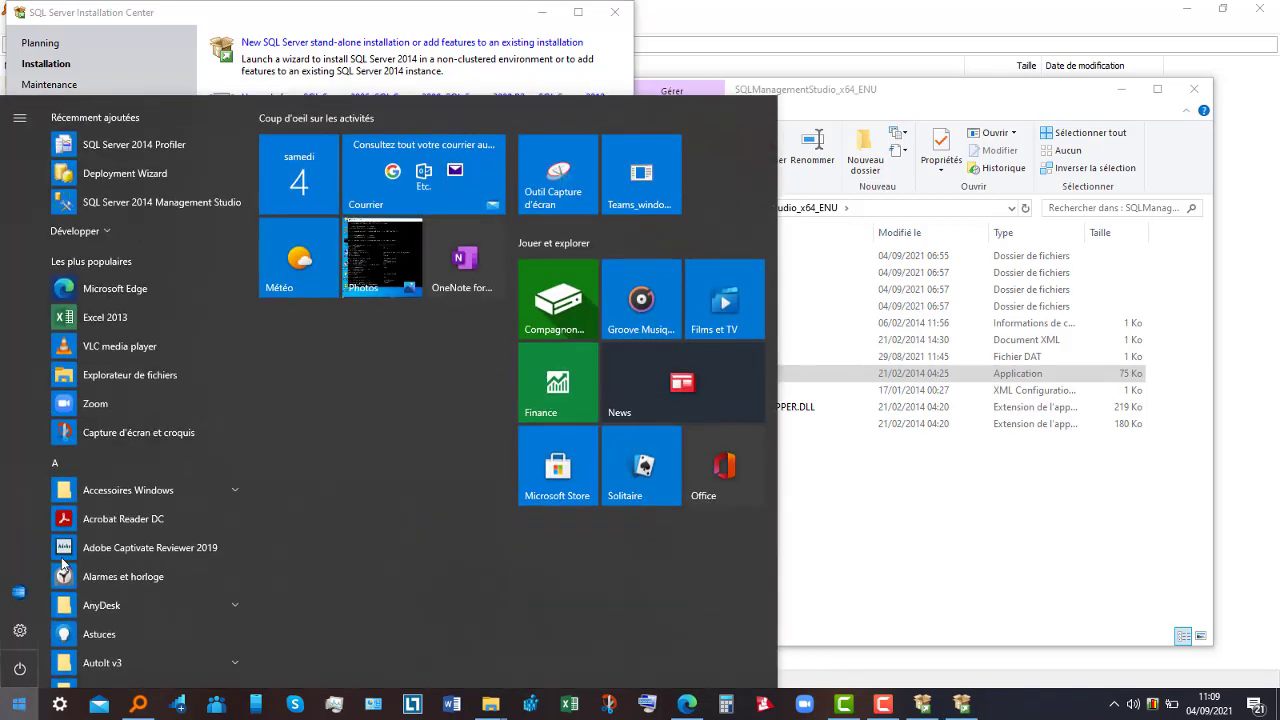
{"action": "left_click", "coordinate": [123, 204]}
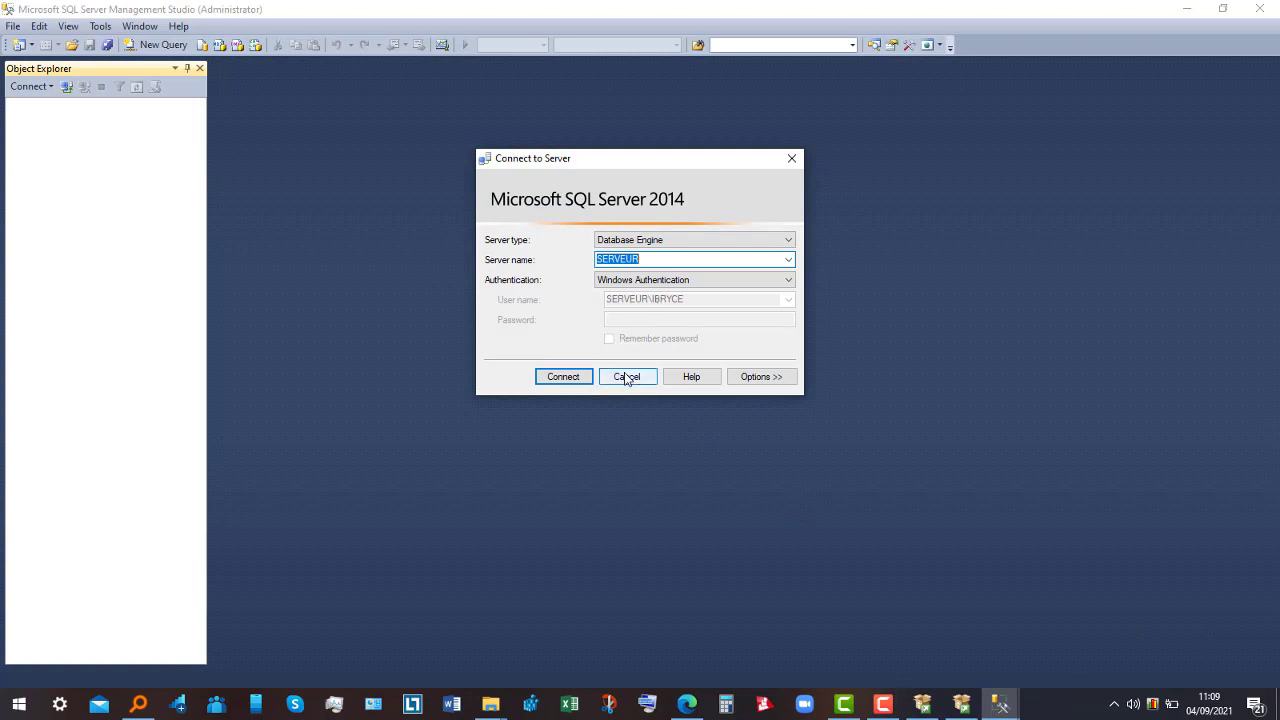
- Connect to server SERVEUR using Windows Authentication on the Database Engine
{"action": "left_click", "coordinate": [569, 376]}
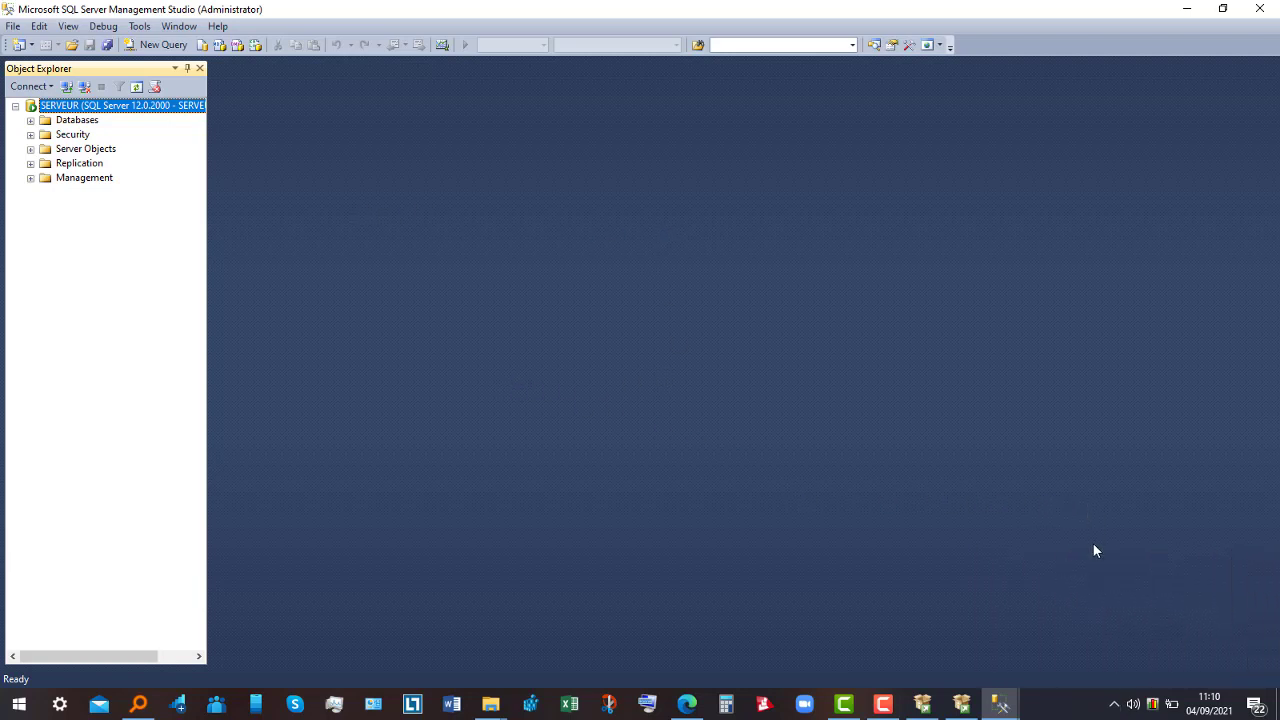
{"action": "left_click", "coordinate": [886, 704]}
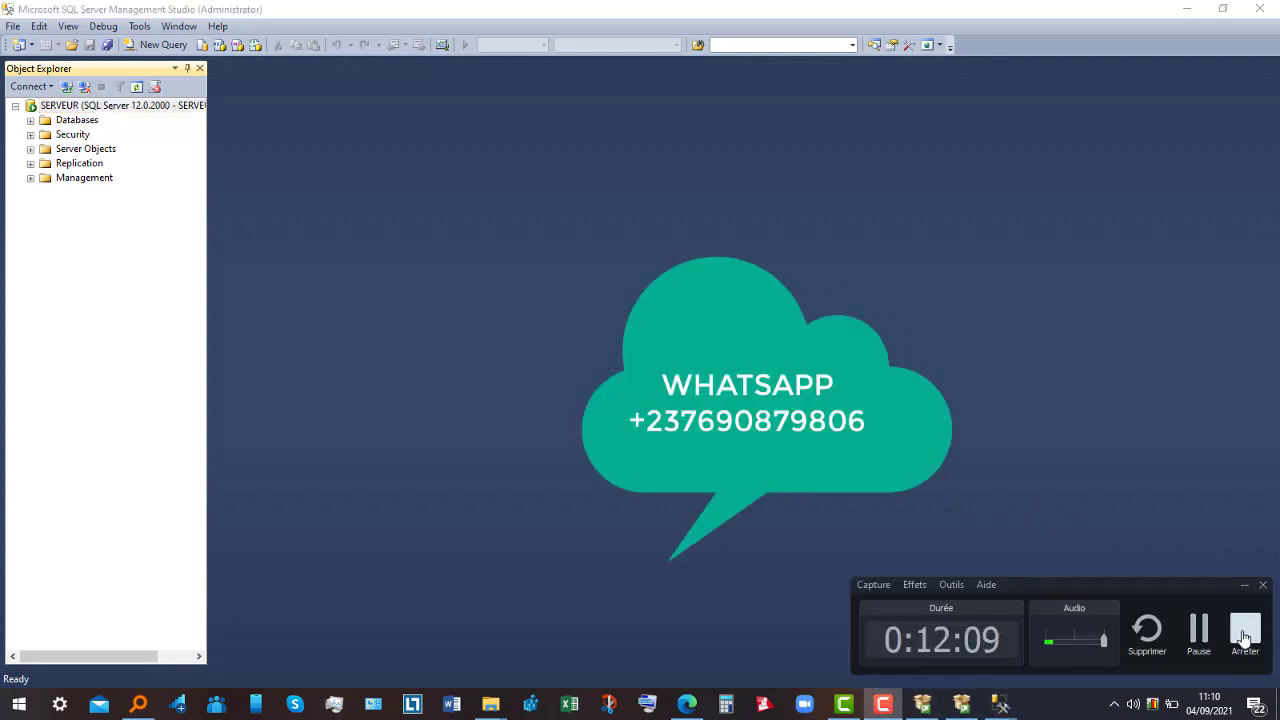
{"action": "left_click", "coordinate": [1246, 627]}
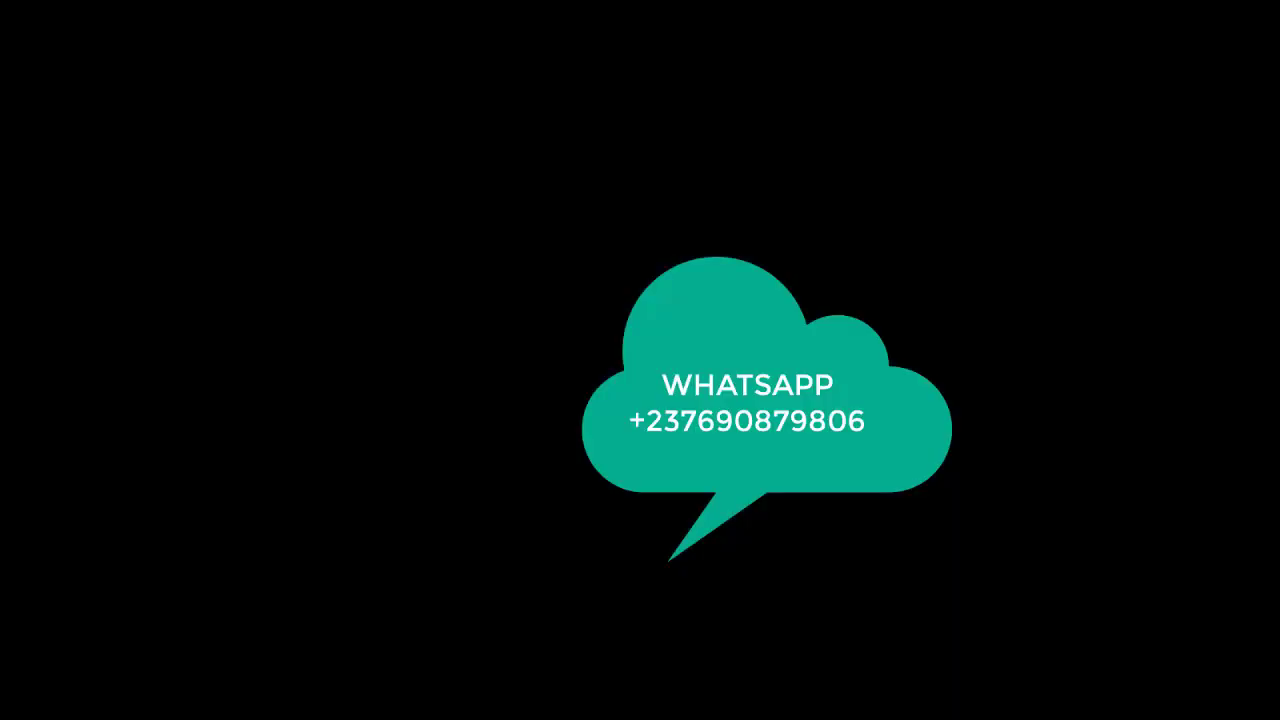